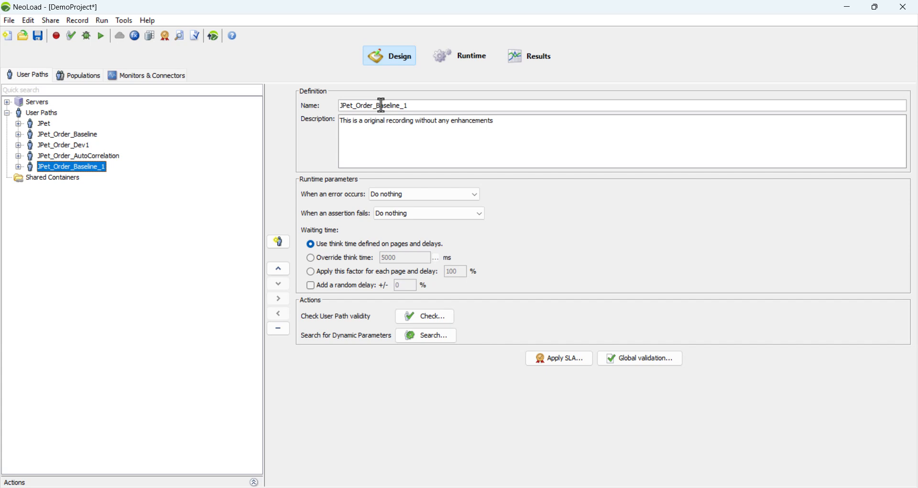
Rename the JPet_Order_Baseline_1 user path as JPet_Order_AutoConfig and set its description to "Automatic Configuration".
left_click_drag(376, 106, 455, 109)
type("AutoConfig")
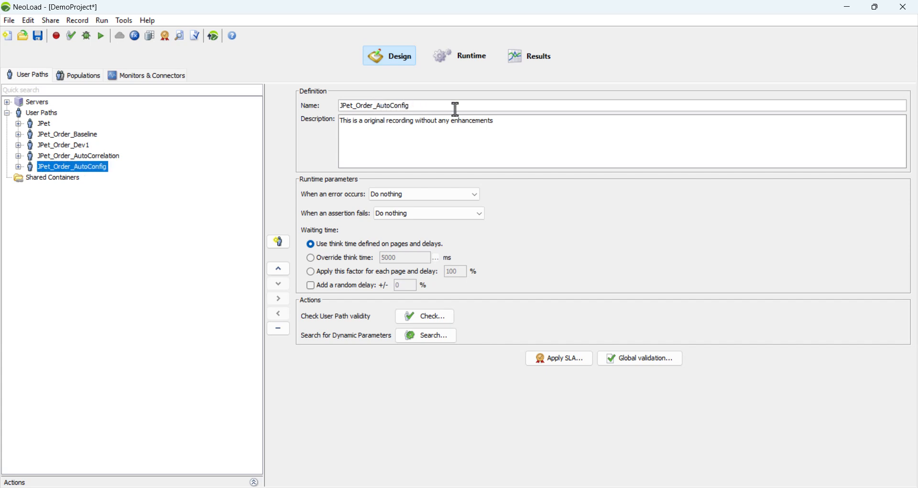
triple_click(498, 133)
type("A")
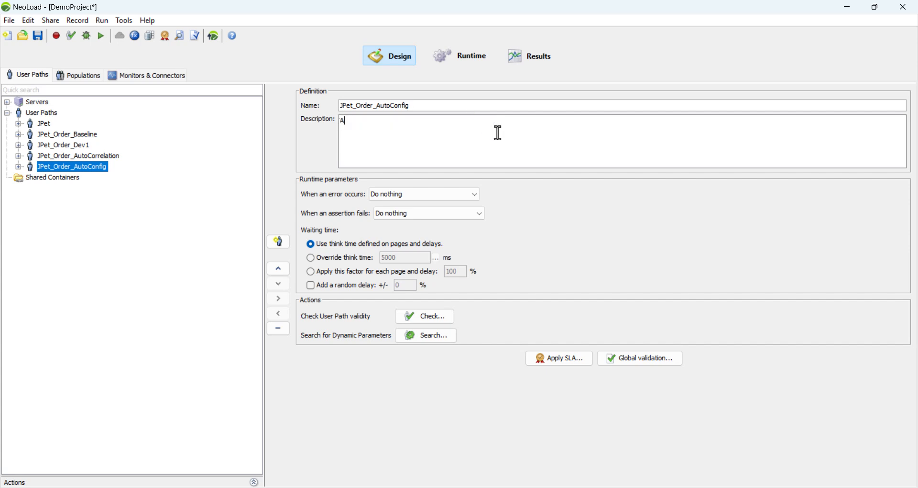
type("uto Configuration")
left_click(355, 122)
type("matic")
Examine the POST parameters of the /actions/Account.action request under Click Login in the JPet_Order_AutoConfig actions.
left_click(74, 171)
double_click(89, 169)
left_click(60, 191)
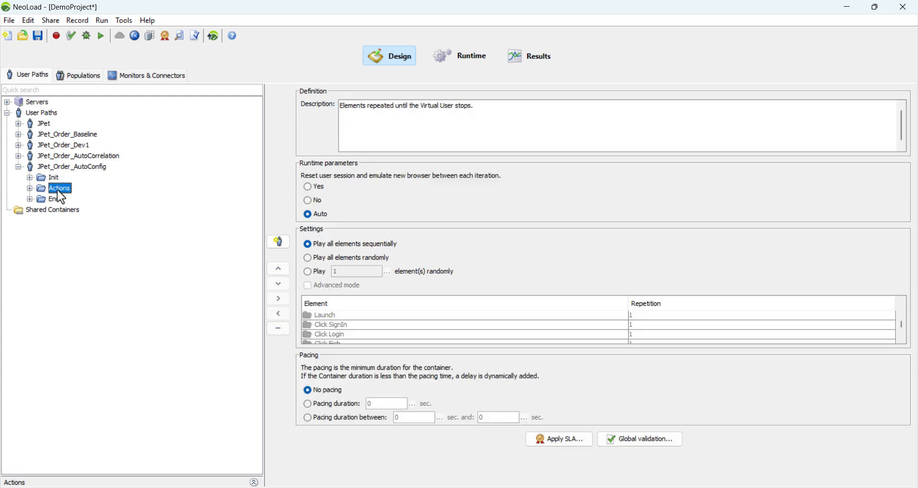
double_click(58, 191)
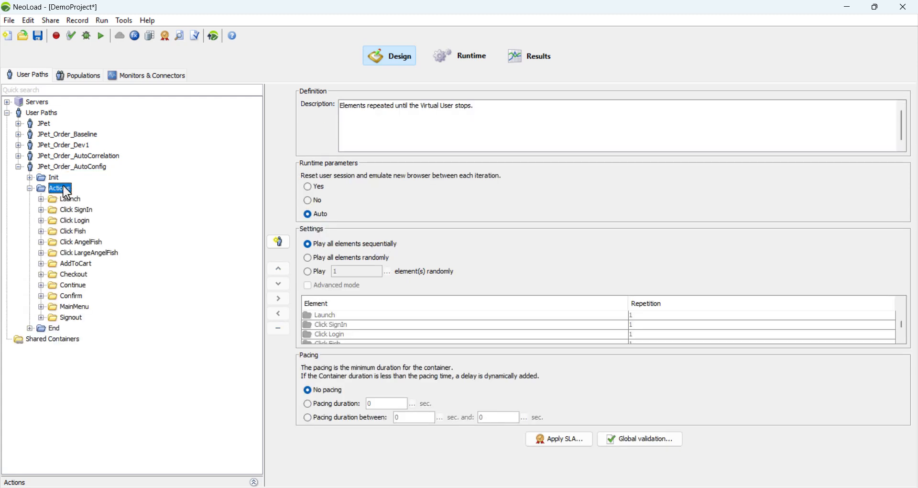
right_click(64, 190)
left_click(58, 193)
left_click(42, 220)
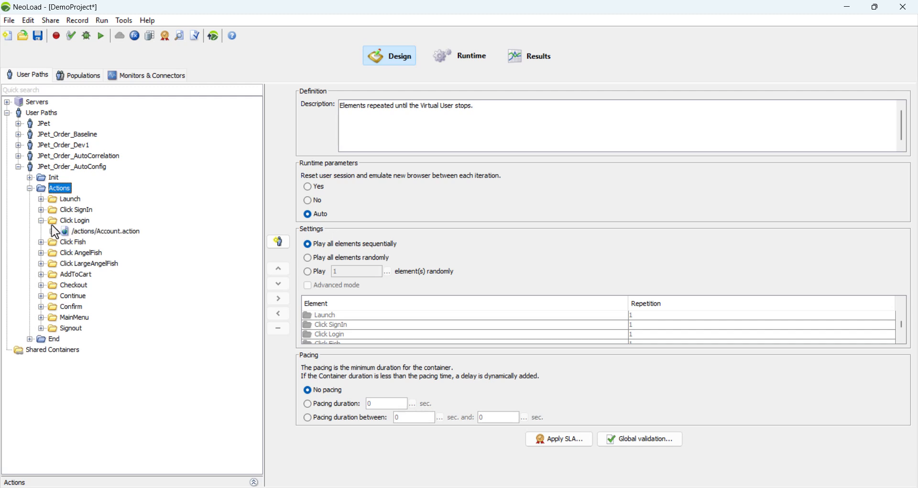
left_click(52, 231)
left_click(115, 242)
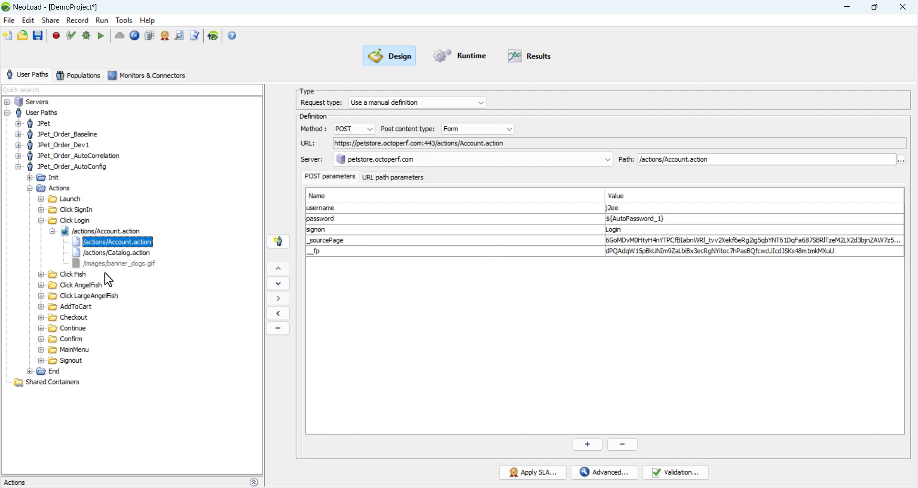
Examine the POST parameters of the /actions/Order.action request under the Continue container.
left_click(41, 328)
left_click(53, 339)
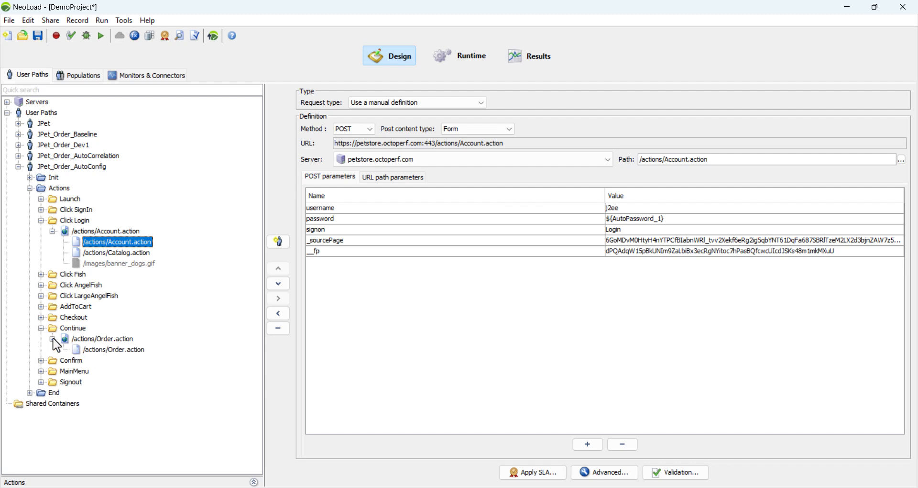
left_click(118, 352)
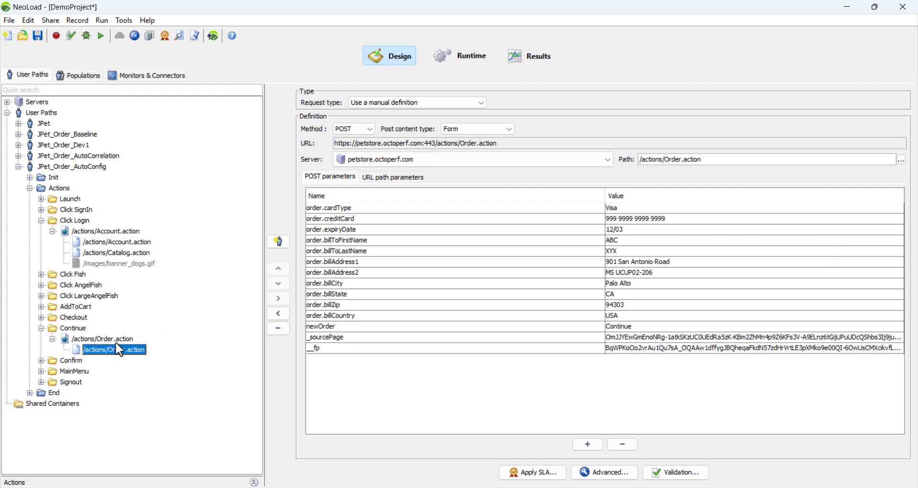
Make the _sourcePage parameter of the Click Login /actions/Account.action request use an extracted value, set up with automatic configuration.
left_click(128, 242)
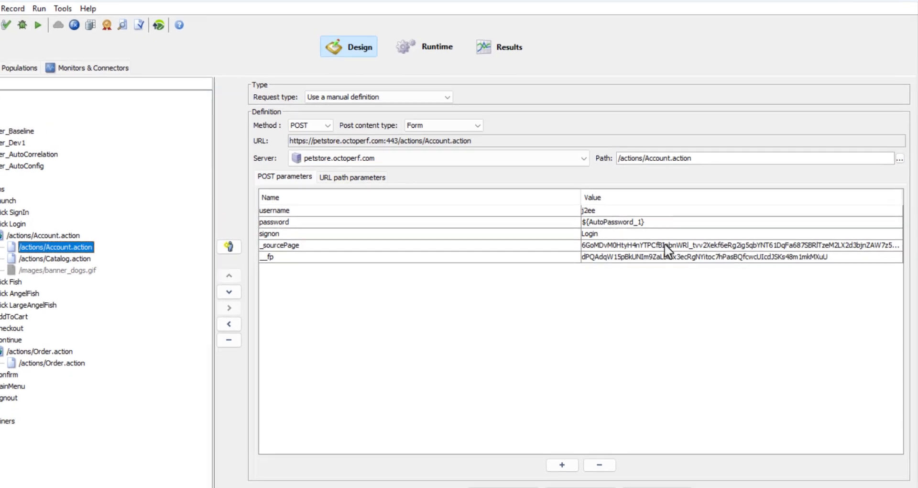
left_click(643, 243)
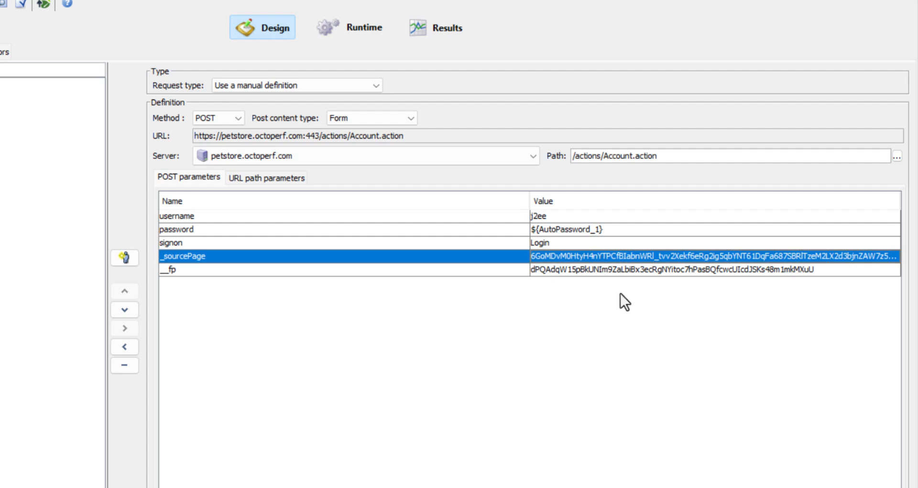
double_click(602, 254)
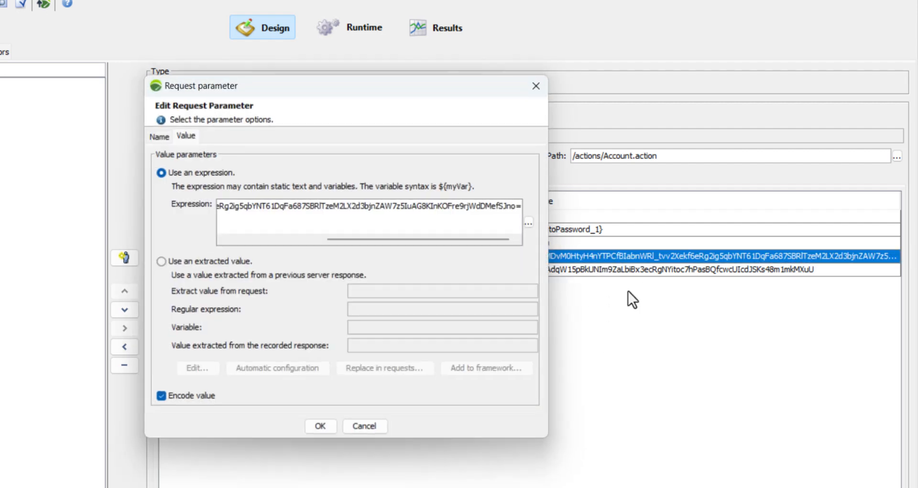
mouse_move(313, 92)
left_mouse_down()
mouse_move(337, 104)
mouse_move(309, 83)
left_mouse_up()
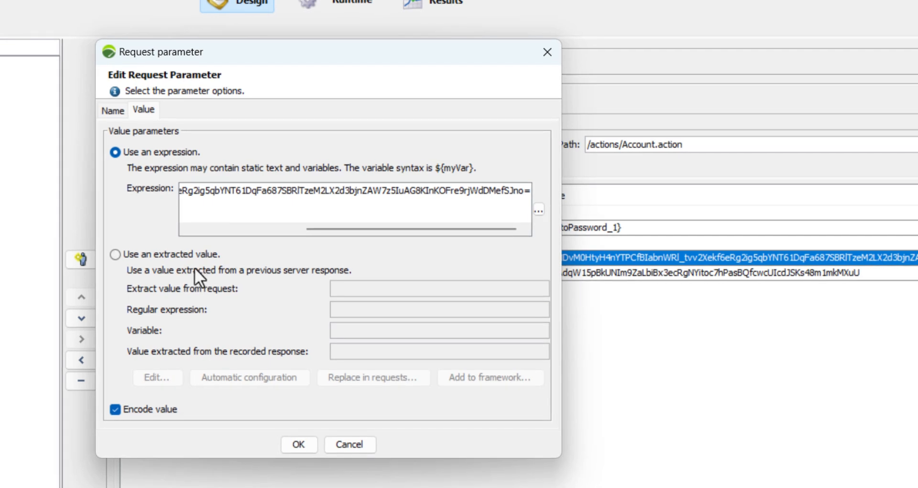
left_click(166, 252)
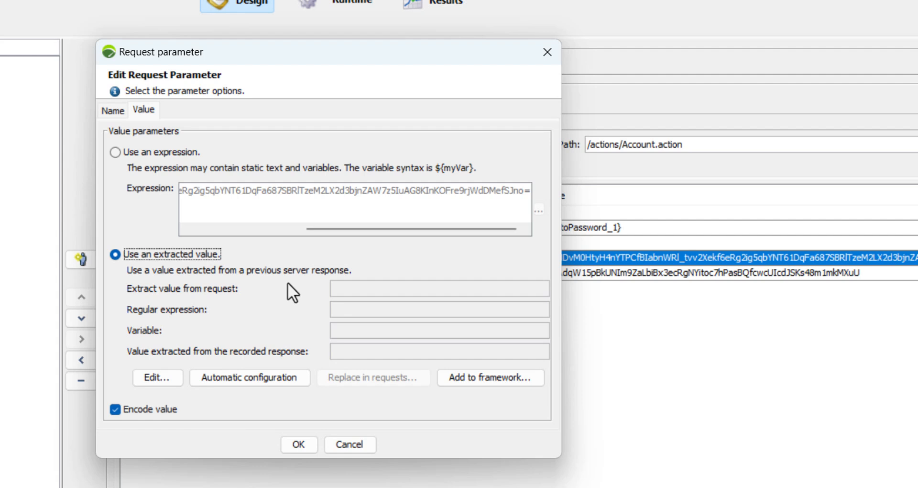
left_click(247, 375)
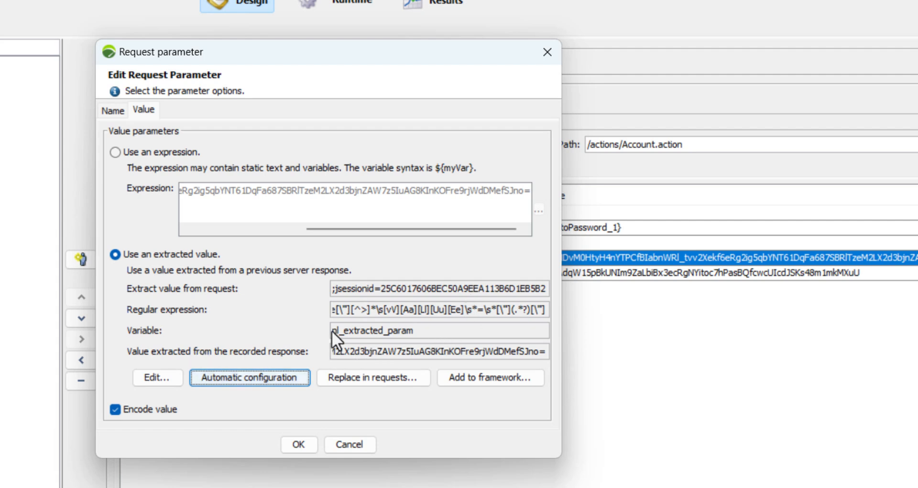
left_click_drag(333, 329, 409, 329)
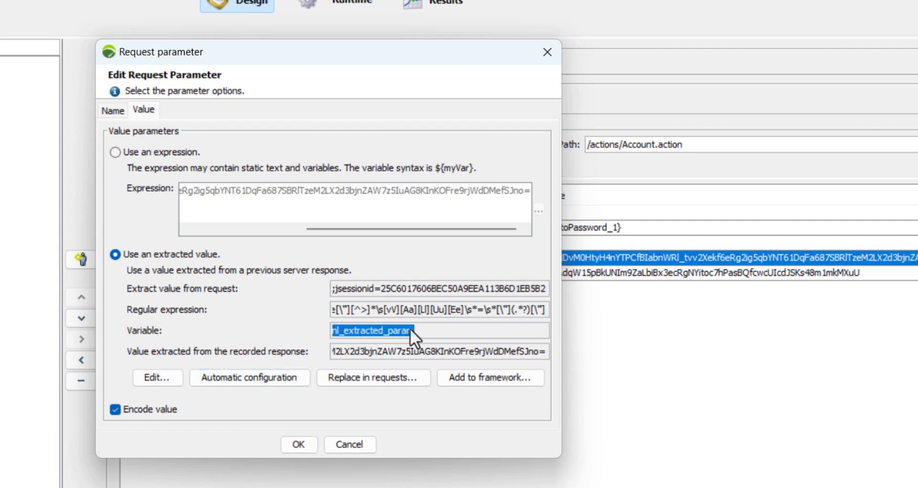
left_click(409, 329)
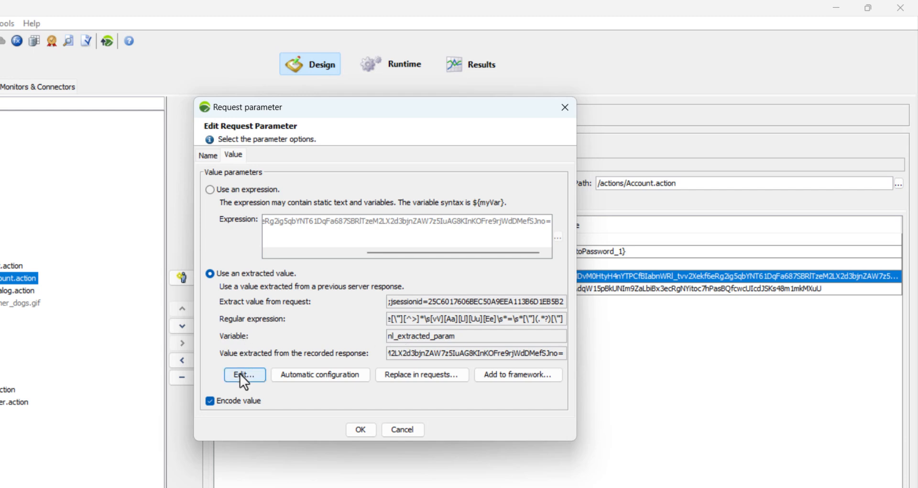
Rename the _sourcePage extractor variable as SourcePage1 and apply the extracted value to the request parameter.
left_click(240, 373)
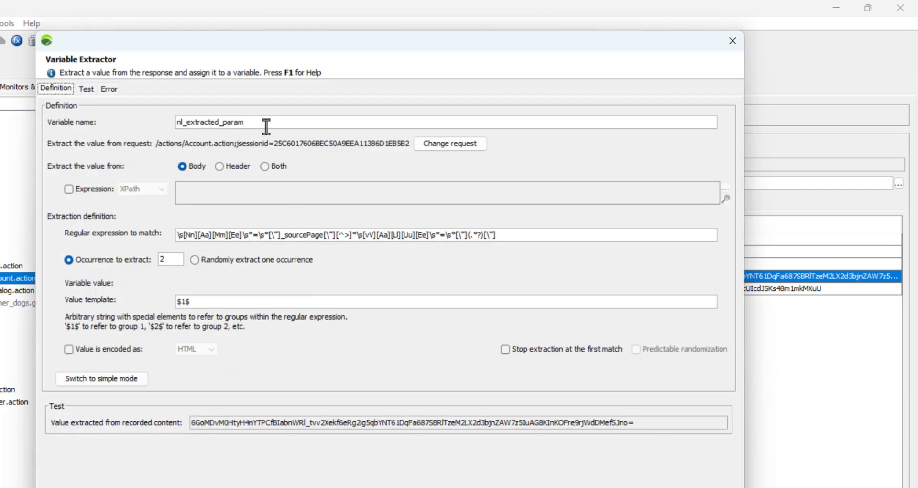
left_click_drag(253, 122, 176, 122)
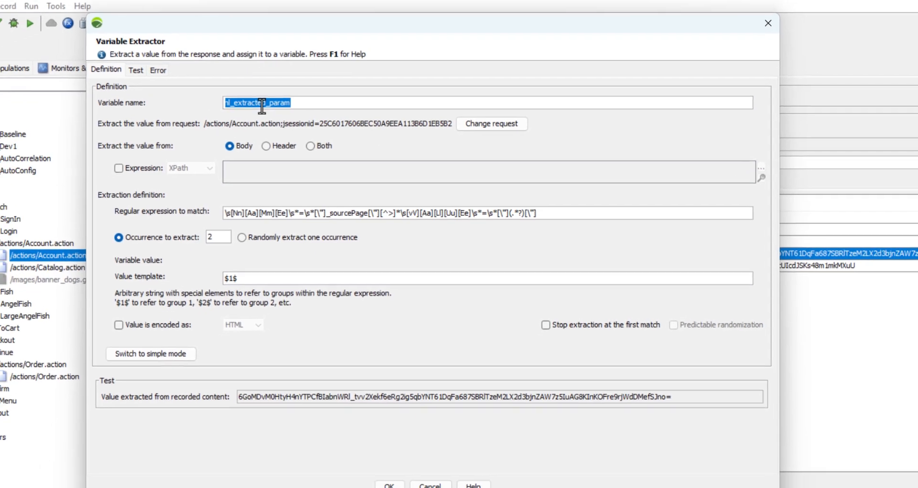
type("S")
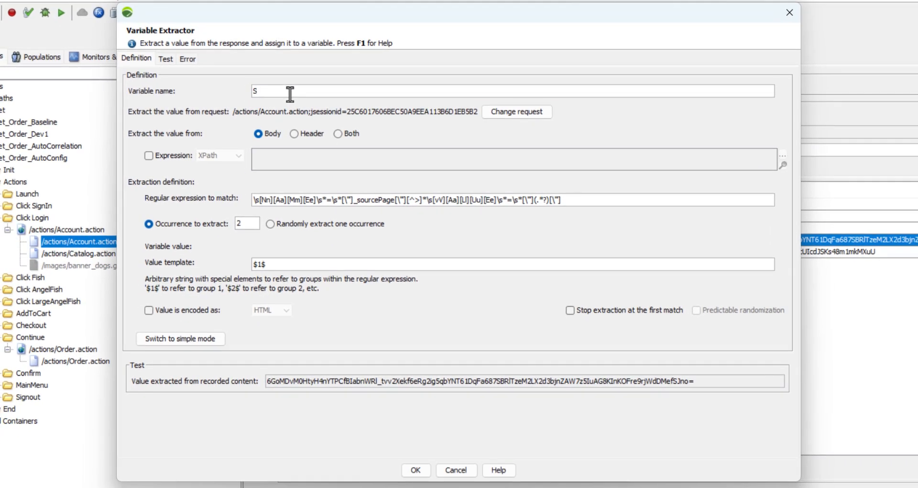
type("ourcePage1")
left_click(418, 470)
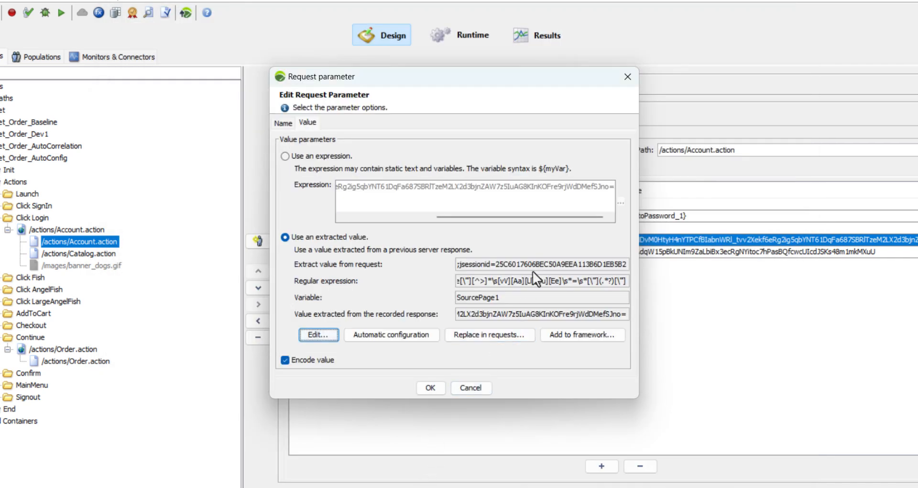
left_click(431, 387)
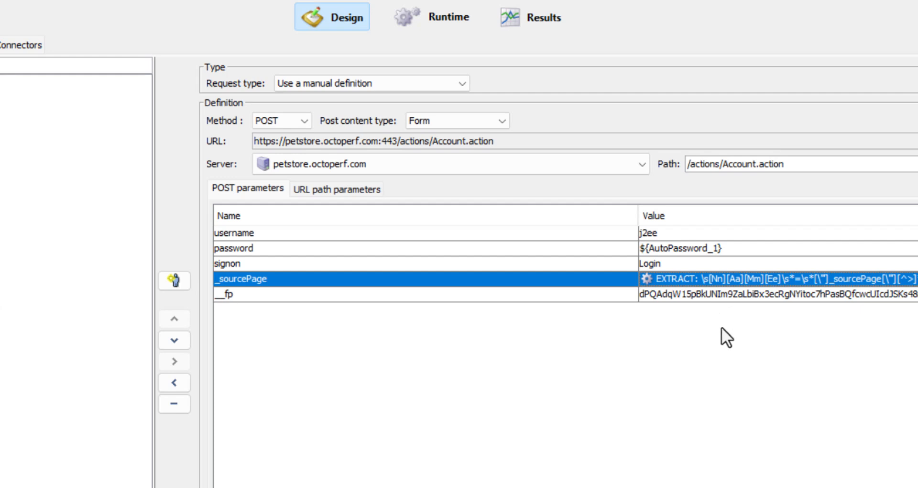
Make the __fp parameter of the same login request use an extracted value, set up with automatic configuration.
double_click(692, 293)
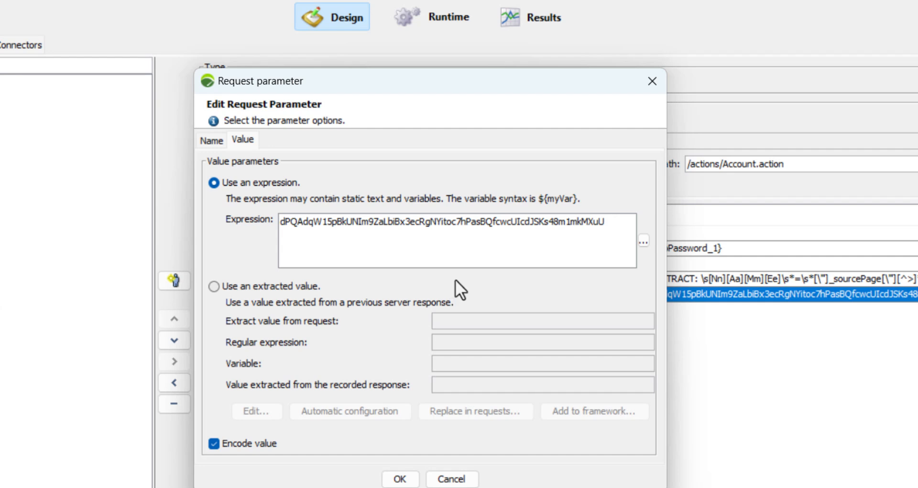
left_click(240, 286)
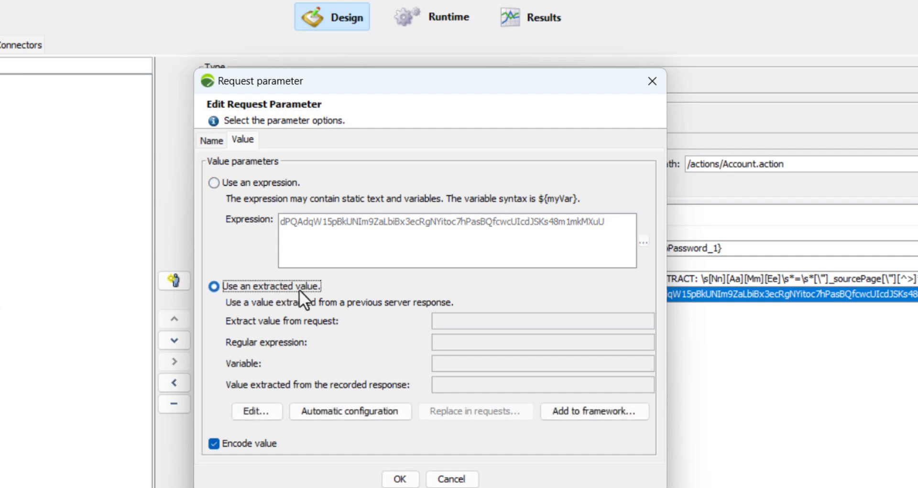
left_click(340, 410)
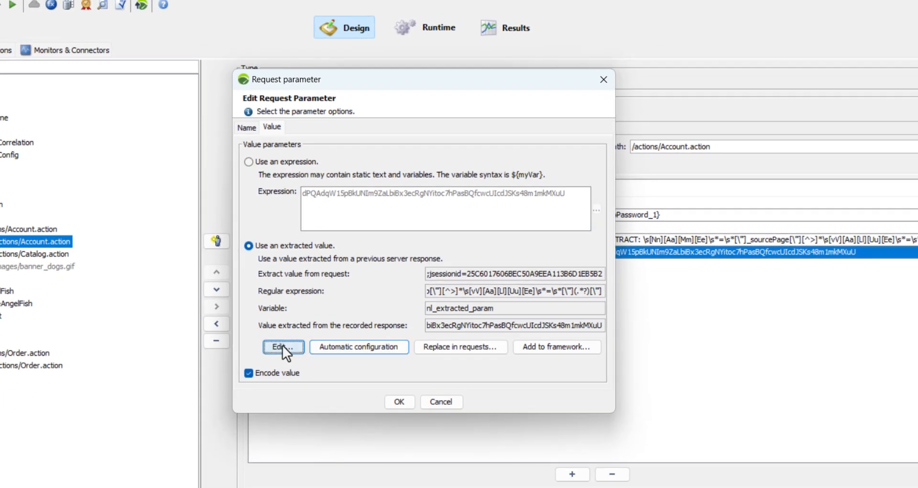
Rename the __fp extractor variable as FP1 and apply the extracted value to the request parameter.
left_click(282, 345)
left_click_drag(279, 86, 171, 88)
type("FP")
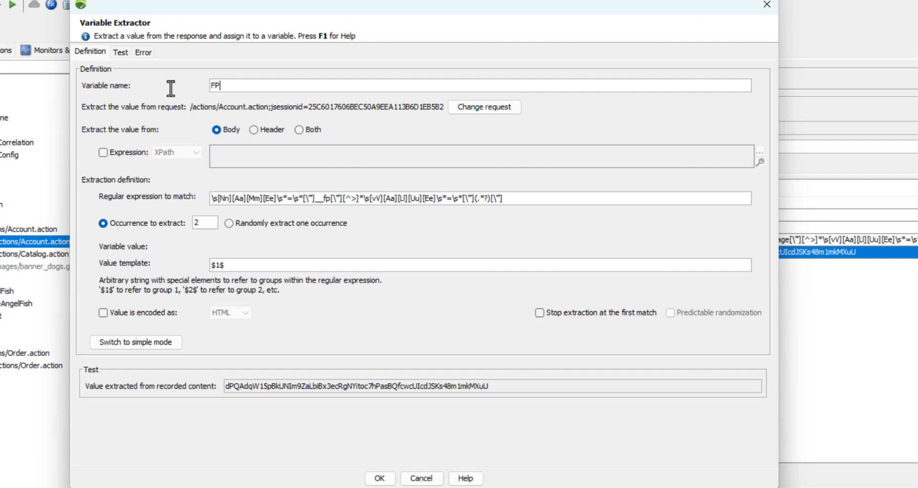
type("1")
left_click(380, 478)
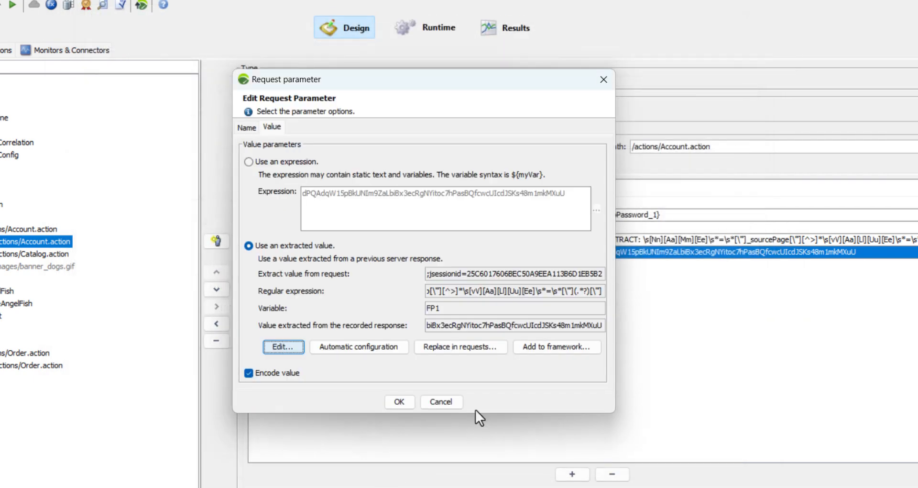
left_click(403, 400)
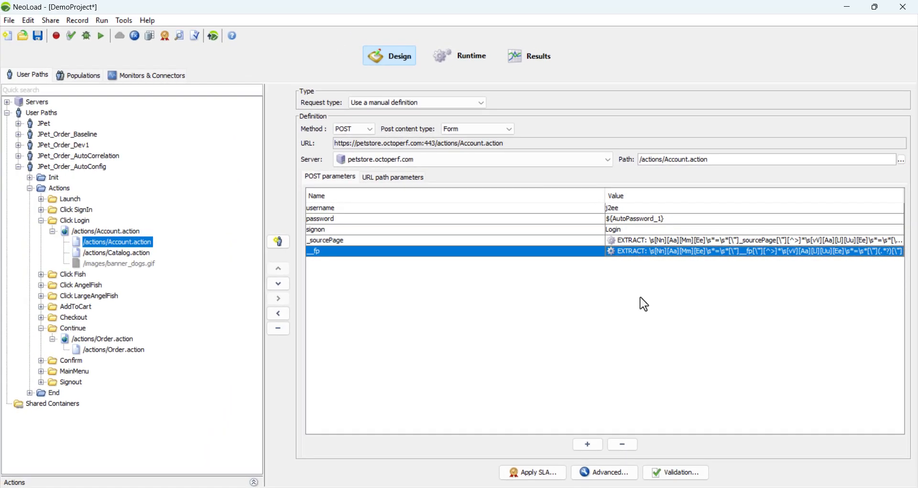
Make the _sourcePage parameter of the Continue /actions/Order.action request use an extracted value, set up with automatic configuration.
left_click(134, 351)
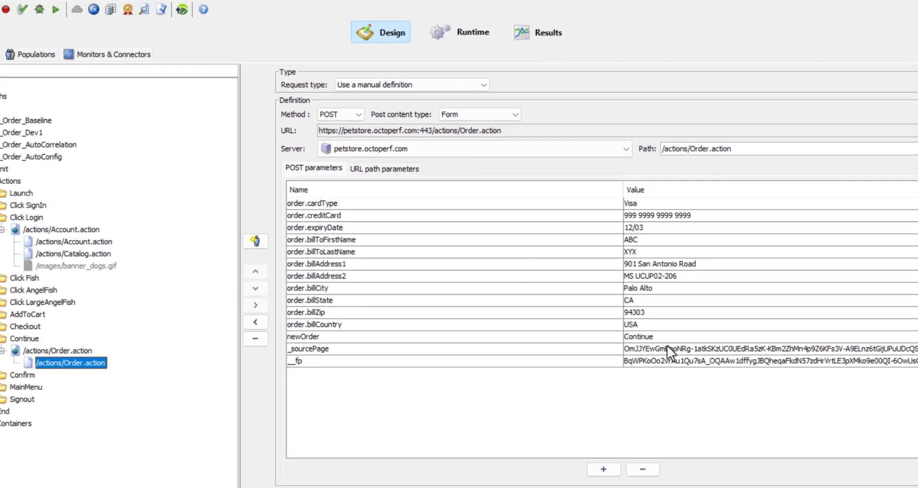
double_click(668, 346)
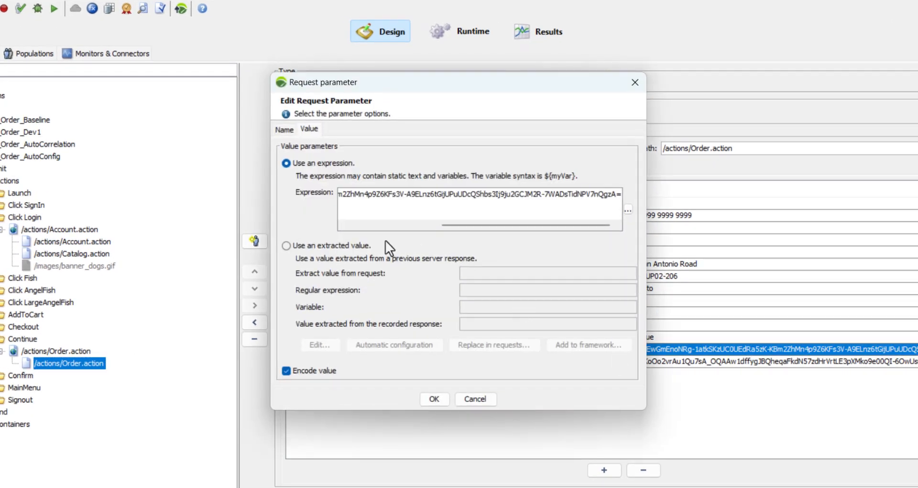
left_click(328, 243)
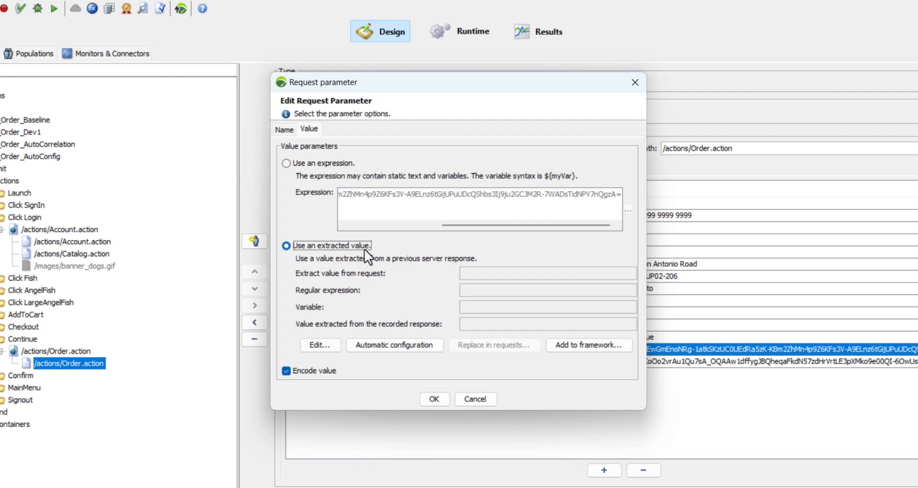
left_click(386, 344)
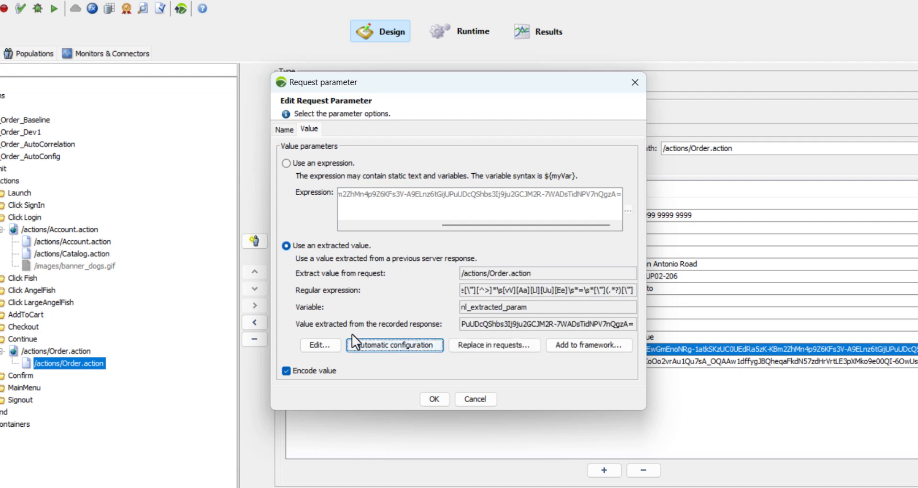
Rename the _sourcePage extractor variable as SourcePage2 and apply the extracted value to the Continue request's parameter.
left_click(319, 344)
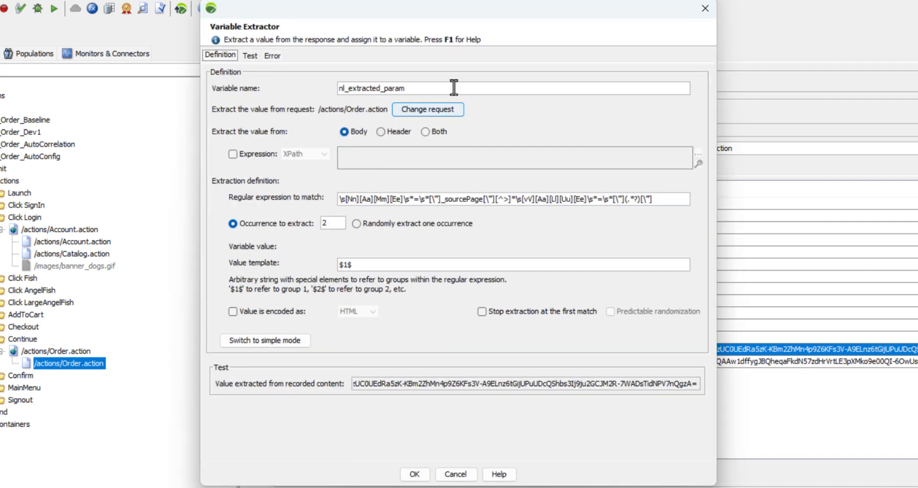
left_click_drag(417, 89, 296, 89)
type("SourcePage2")
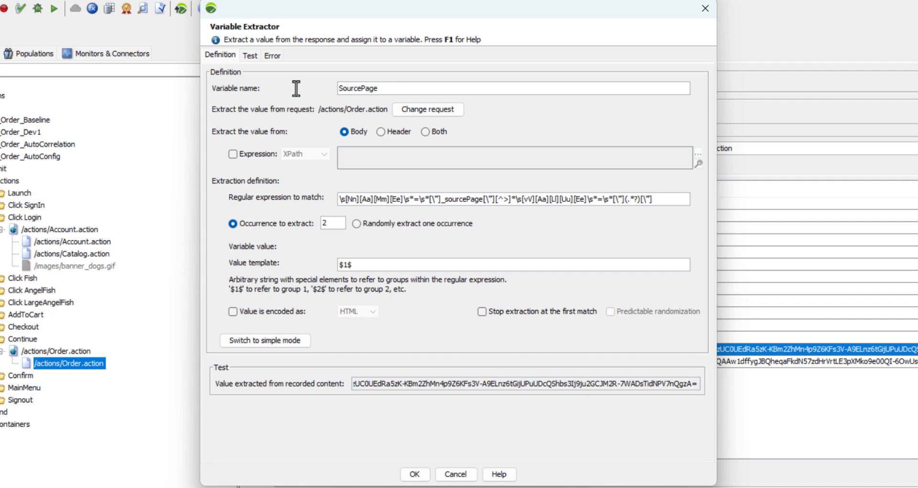
left_click(414, 473)
left_click(434, 401)
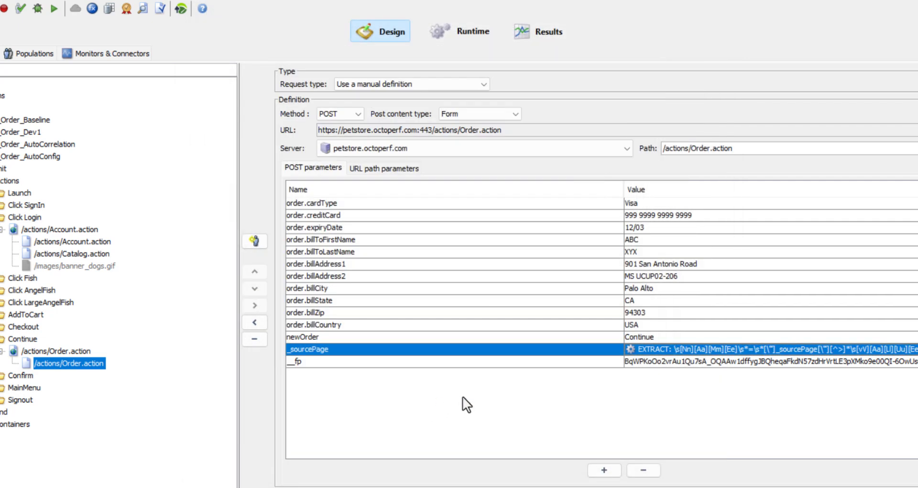
Make the __fp parameter of the Continue /actions/Order.action request use an extracted value, set up with automatic configuration.
double_click(676, 359)
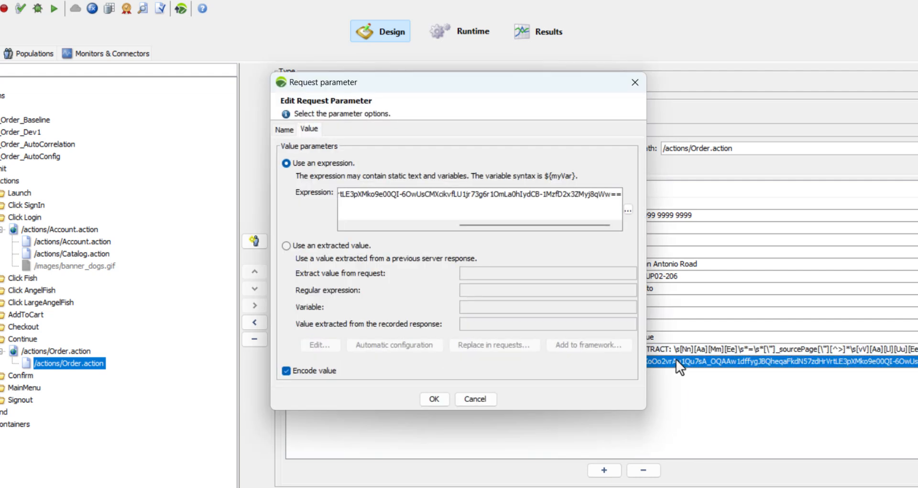
left_click(327, 245)
left_click(403, 344)
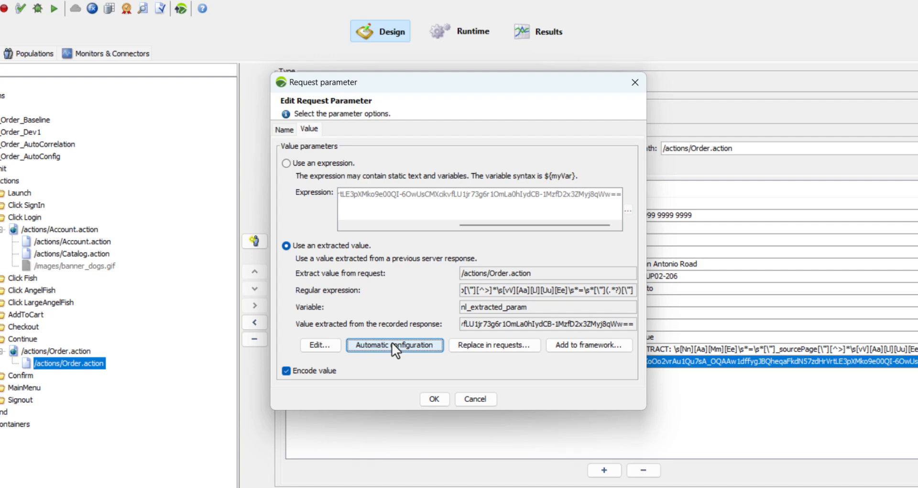
Rename the __fp extractor variable as FP2 and apply the extracted value to the Continue request's parameter.
left_click(326, 347)
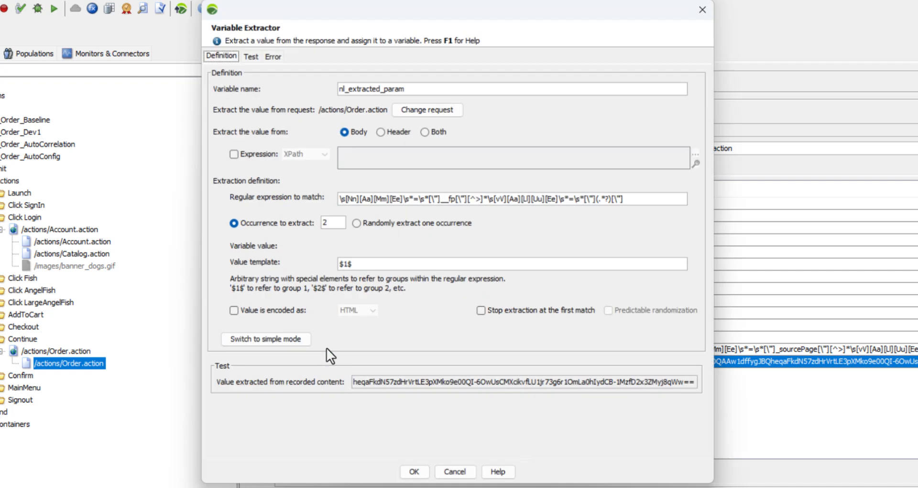
left_click_drag(406, 90, 337, 88)
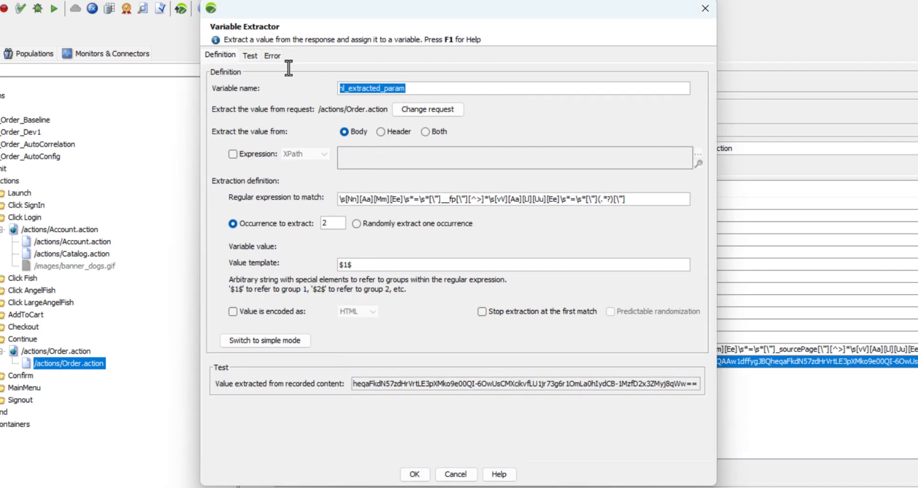
type("FP2")
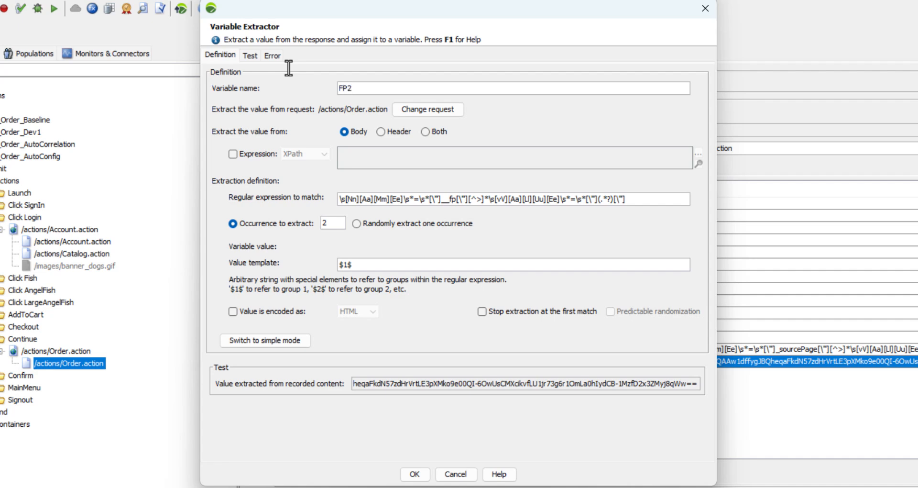
left_click(412, 473)
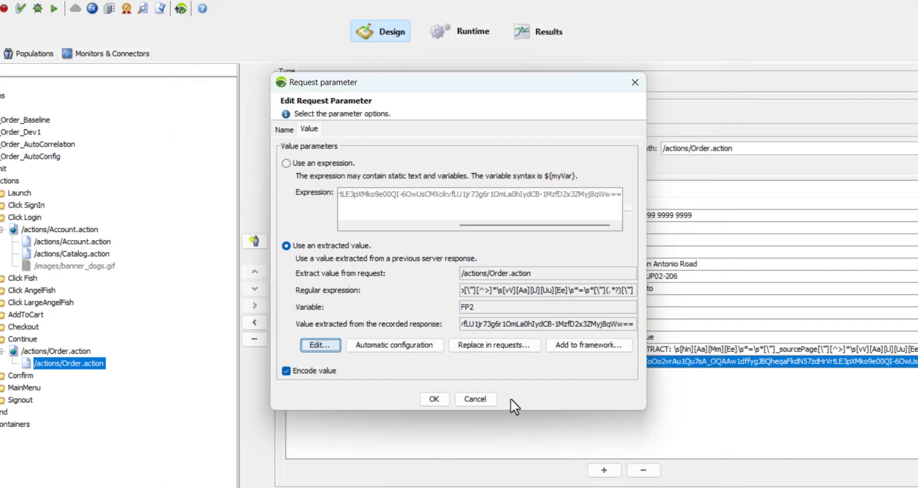
left_click(434, 400)
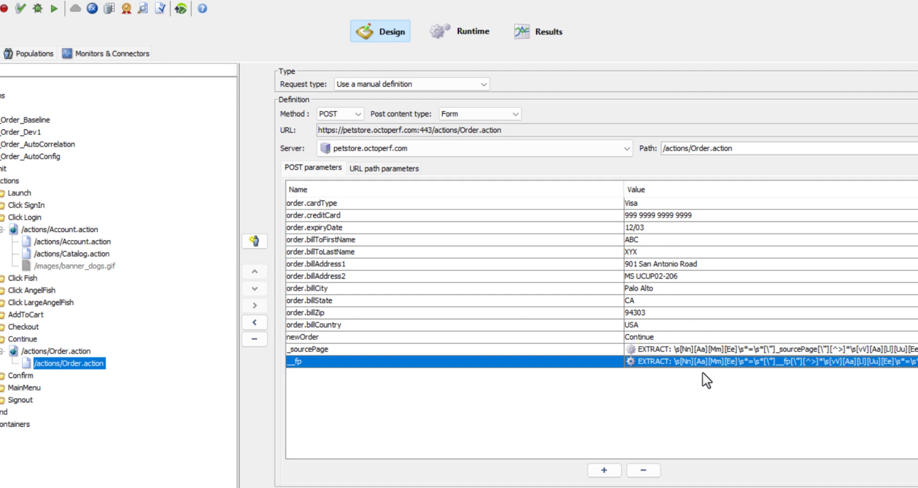
Review the _sourcePage and __fp parameter values of the Continue order request and the Click Login account request.
left_click(668, 347)
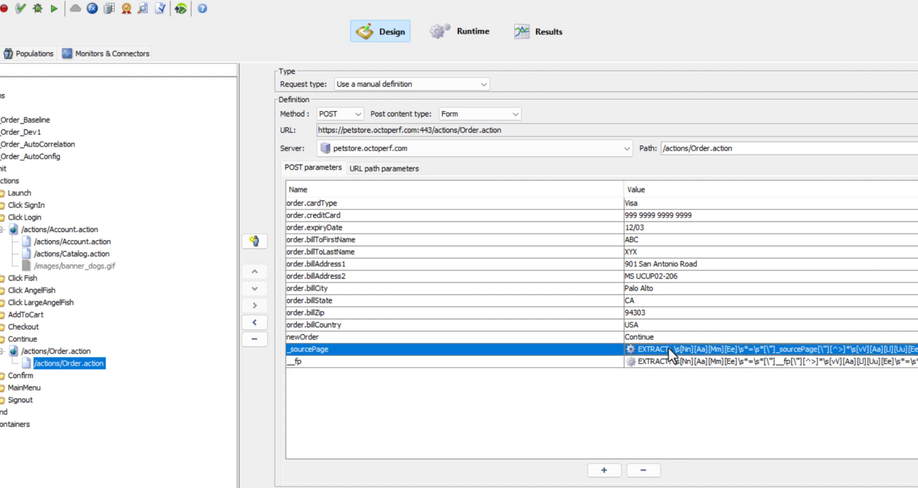
left_click(665, 363)
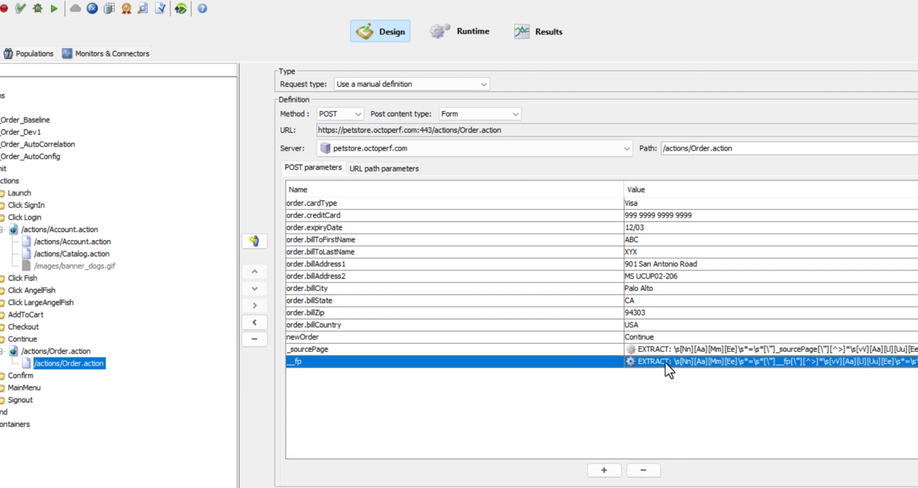
left_click(79, 251)
left_click(94, 242)
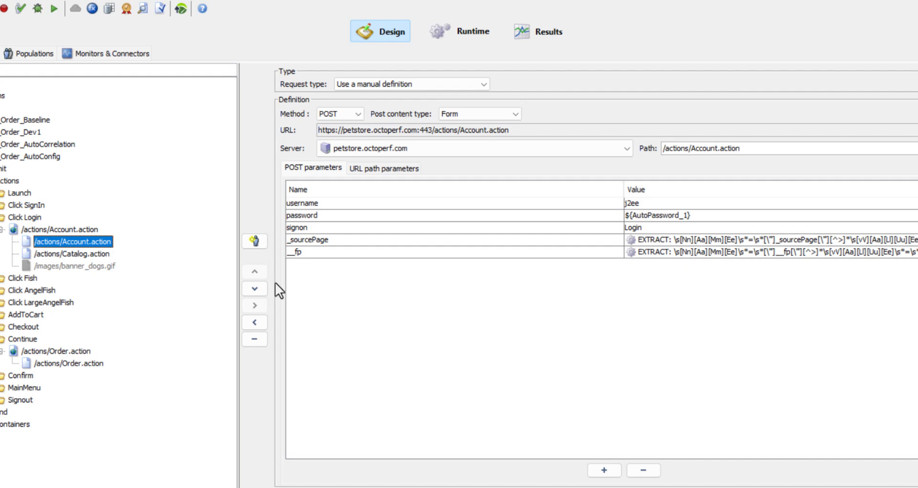
Examine the jsessionid value in the Click SignIn request's path and compare that request with the Click Login account request.
left_click(0, 205)
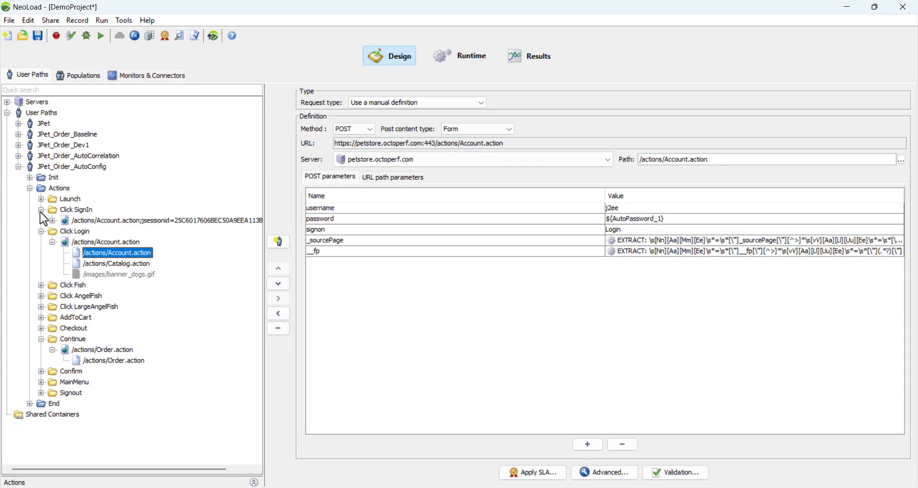
left_click(52, 221)
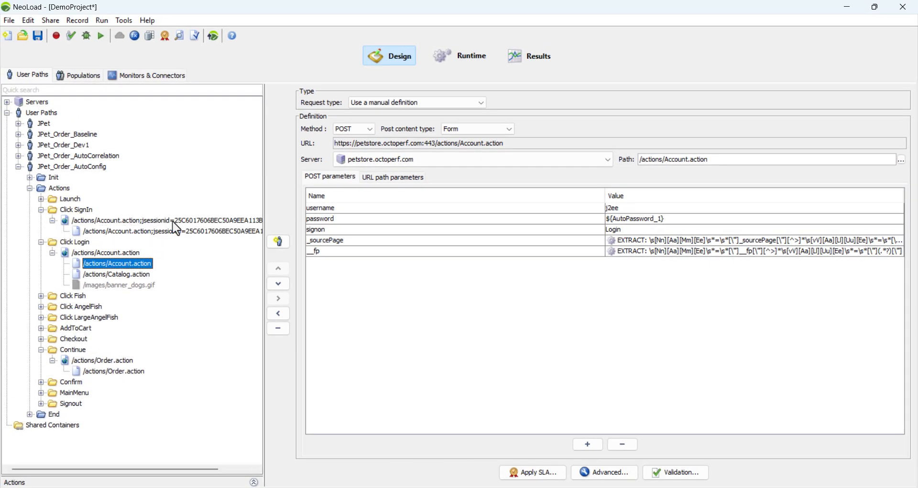
left_click(178, 232)
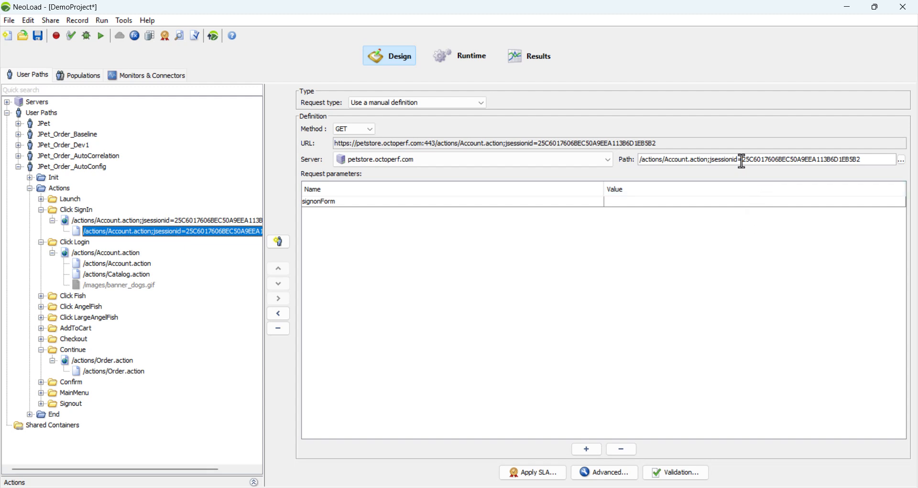
left_click_drag(745, 159, 868, 160)
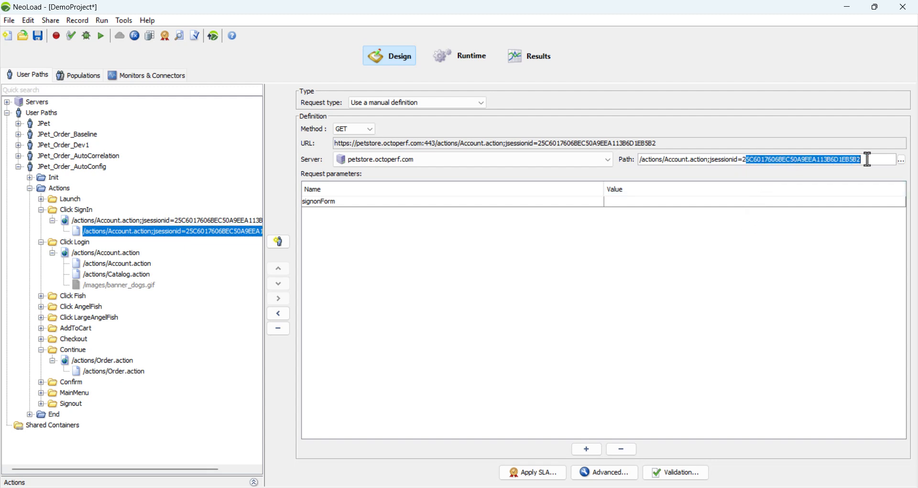
left_click(849, 161)
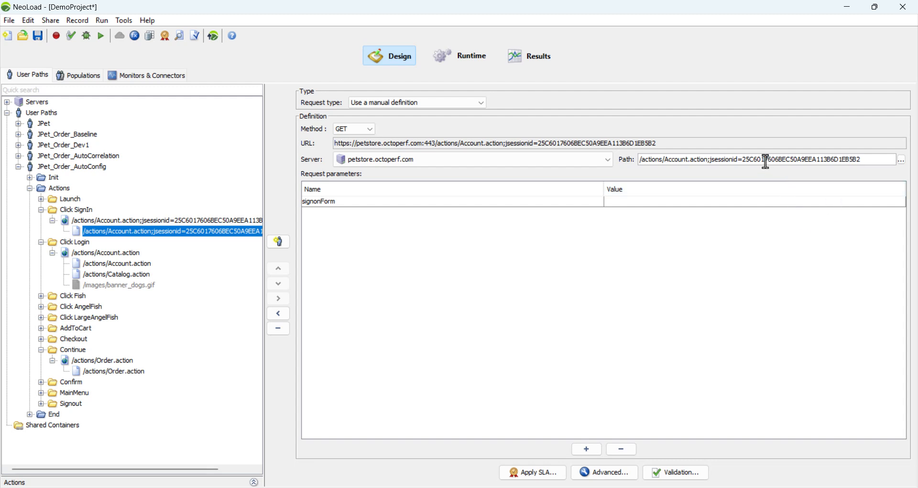
left_click(720, 203)
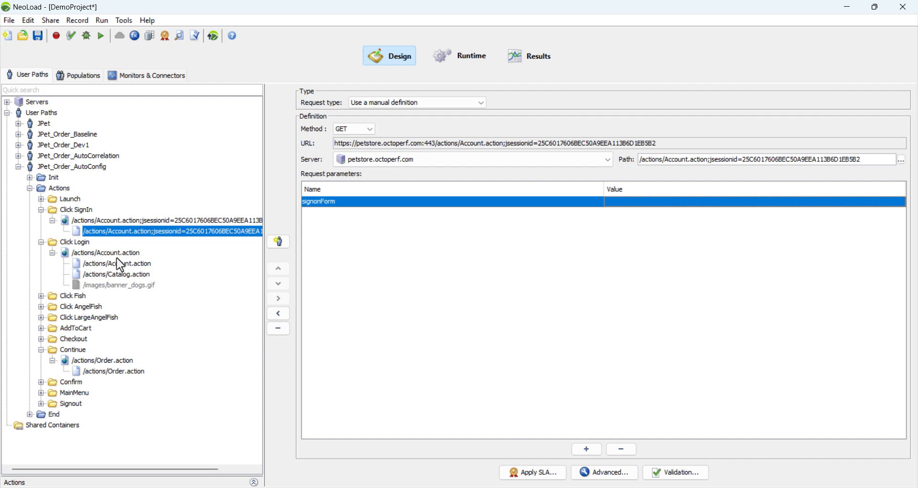
left_click(128, 265)
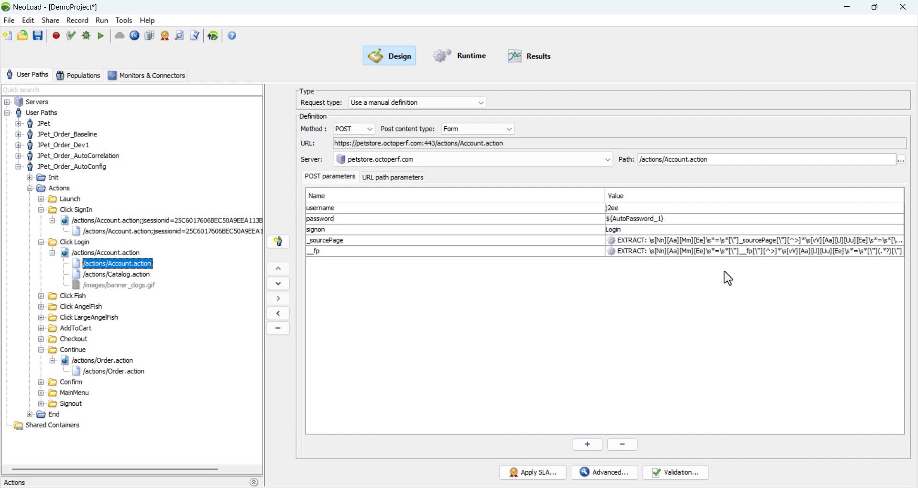
left_click(231, 232)
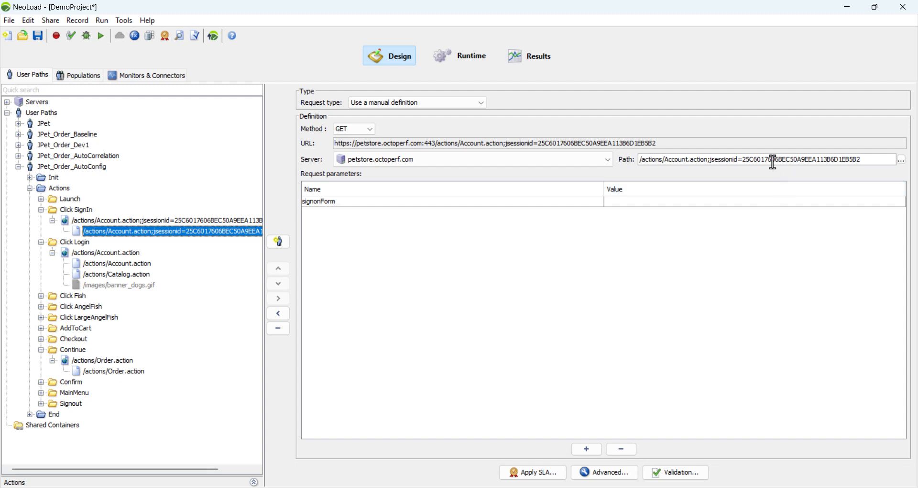
left_click_drag(743, 159, 879, 162)
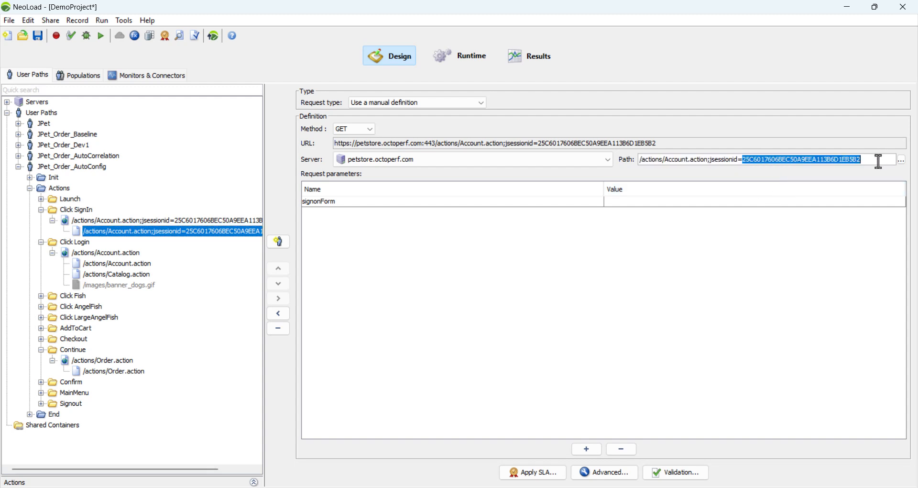
left_click(837, 160)
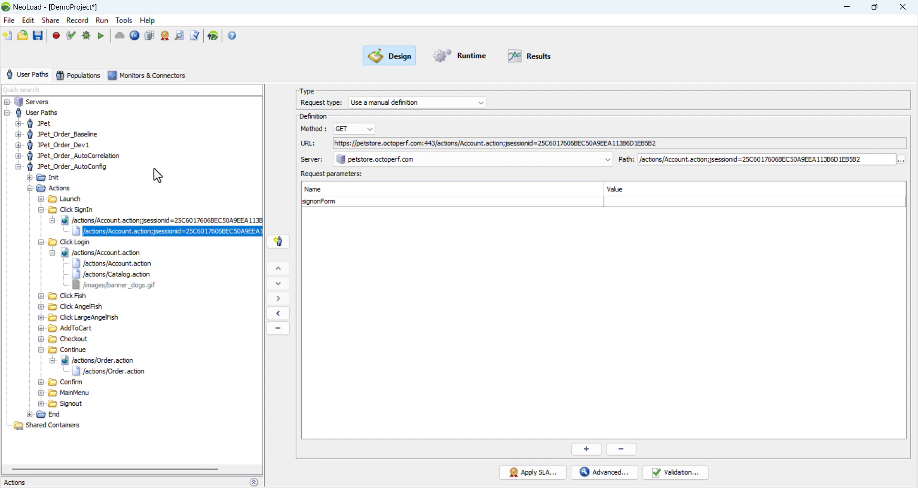
Open the validity check for the JPet_Order_AutoConfig user path, maximize its window and enlarge the results table.
left_click(71, 36)
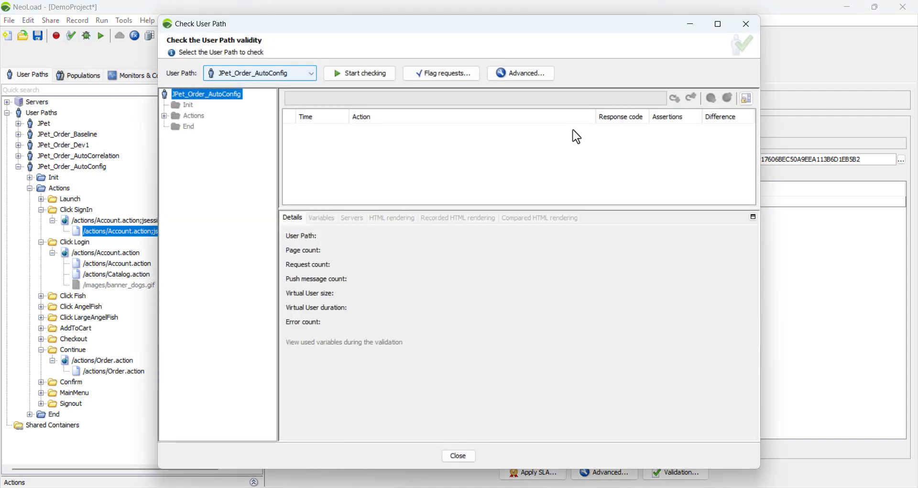
left_click(718, 24)
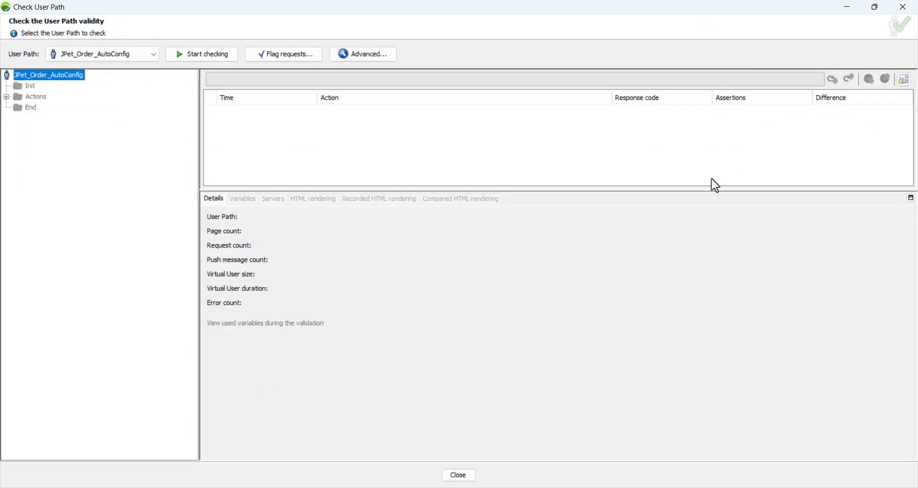
left_click_drag(697, 186, 711, 287)
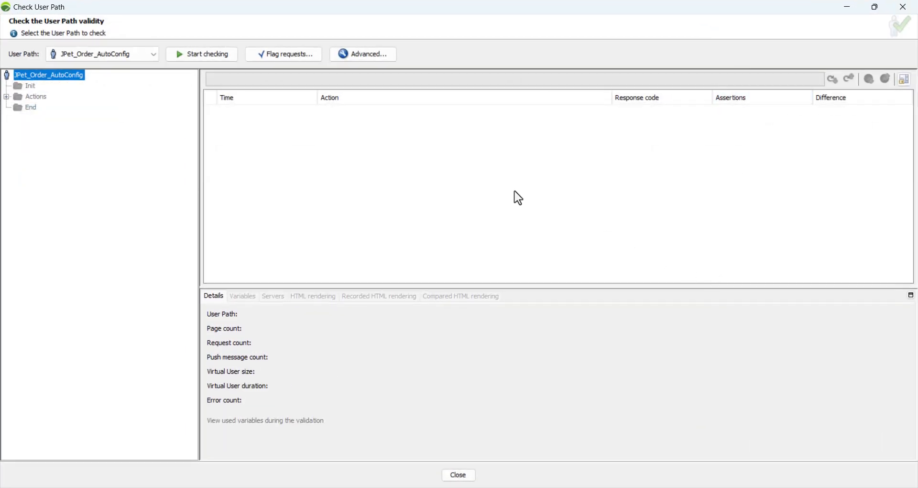
Set the validation's cache handling to New user and start checking the JPet_Order_AutoConfig user path.
left_click(364, 56)
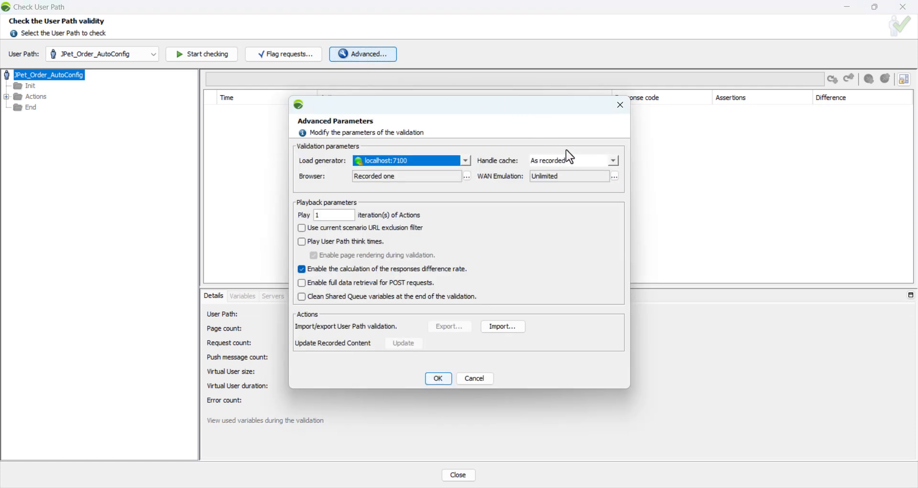
left_click(574, 160)
left_click(570, 186)
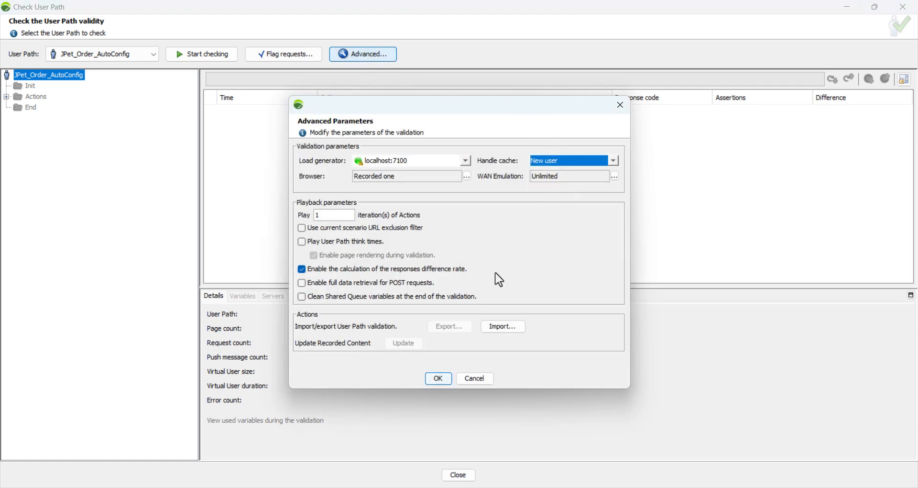
left_click(438, 378)
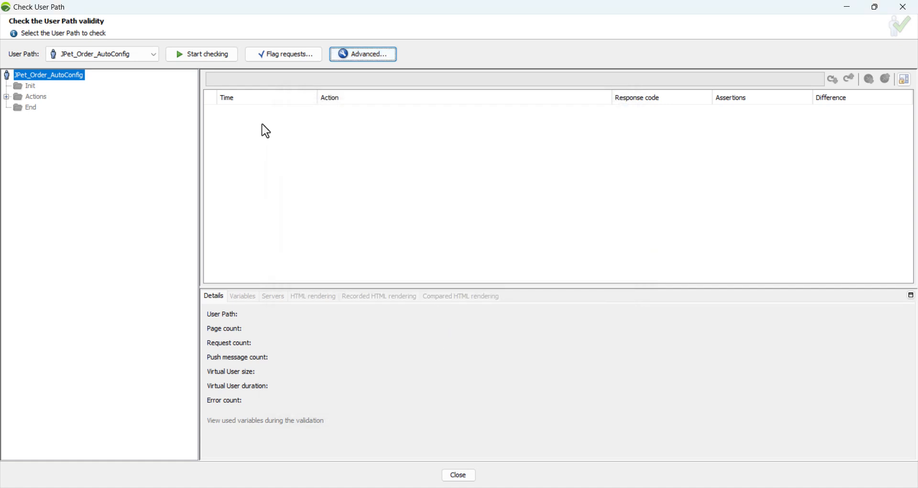
left_click(211, 60)
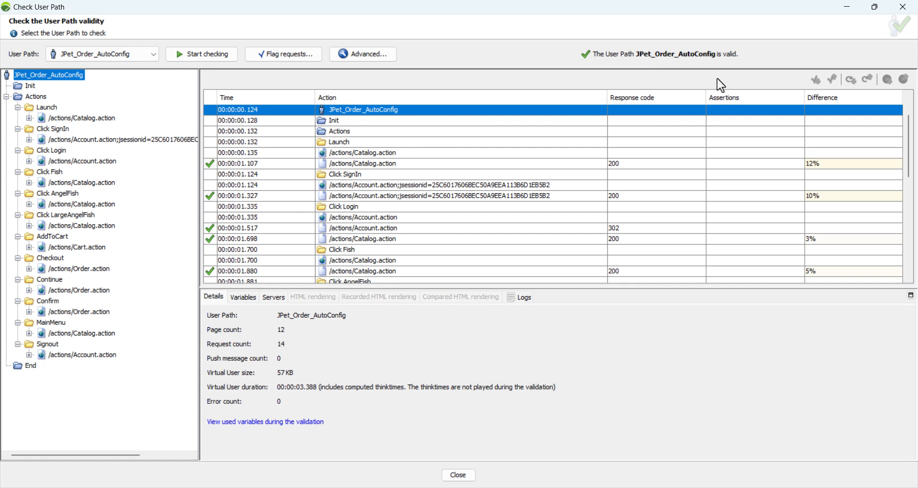
Inspect the response details of the Click Login /actions/Account.action request in the check results, enlarging the details area.
scroll(408, 156, "down", 1)
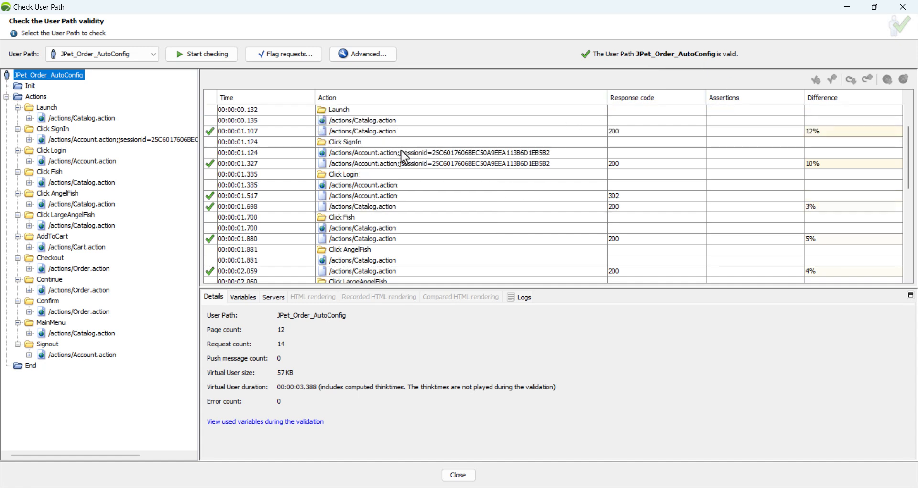
scroll(405, 156, "down", 1)
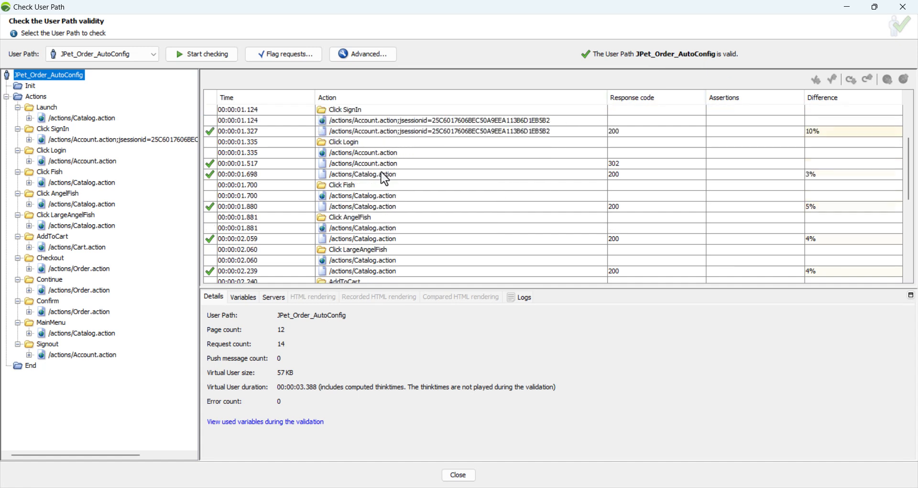
left_click(387, 164)
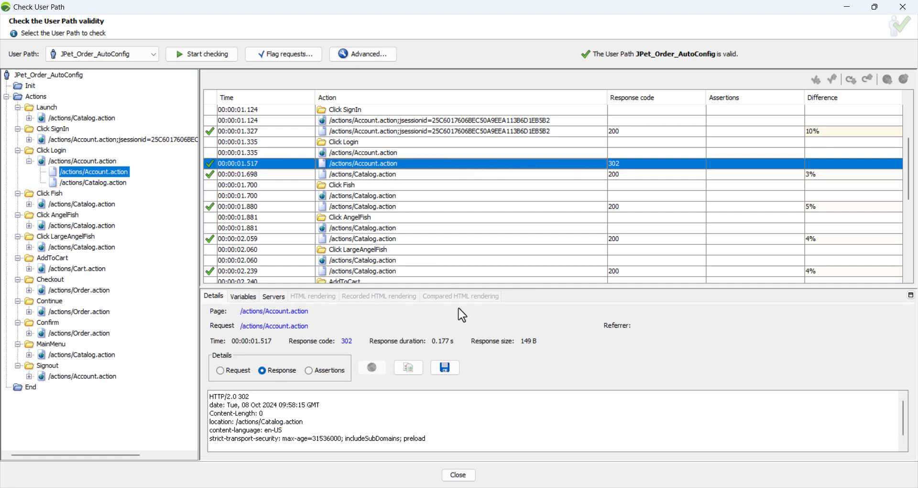
left_click_drag(485, 287, 499, 215)
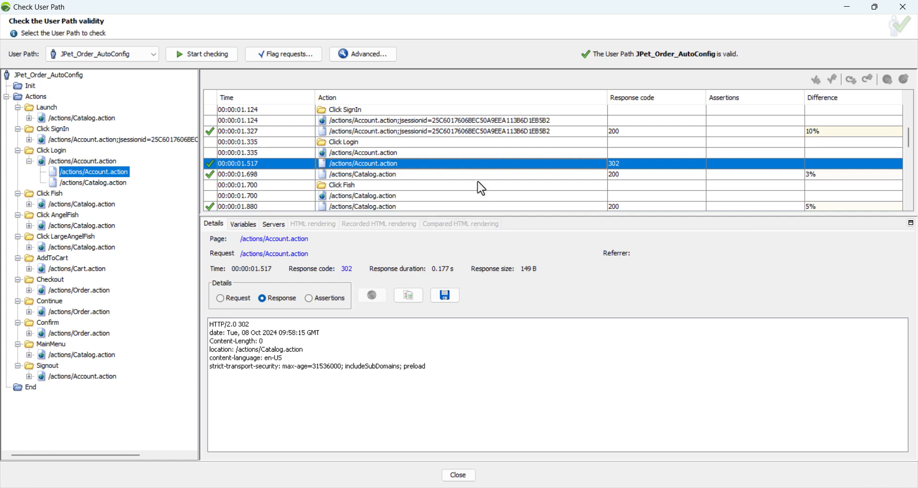
scroll(477, 187, "down", 1)
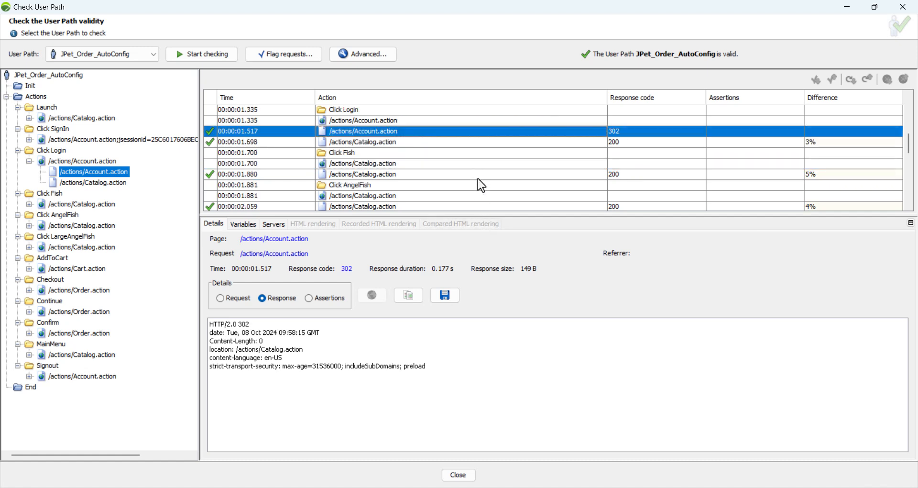
Review the variables used by the Click Login /actions/Account.action request, and open that request in the user path design.
left_click(244, 224)
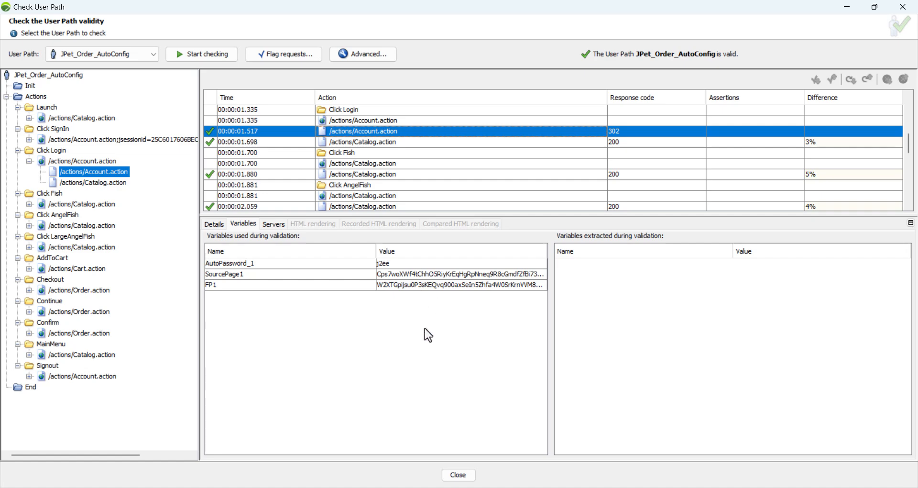
right_click(105, 171)
left_click(126, 182)
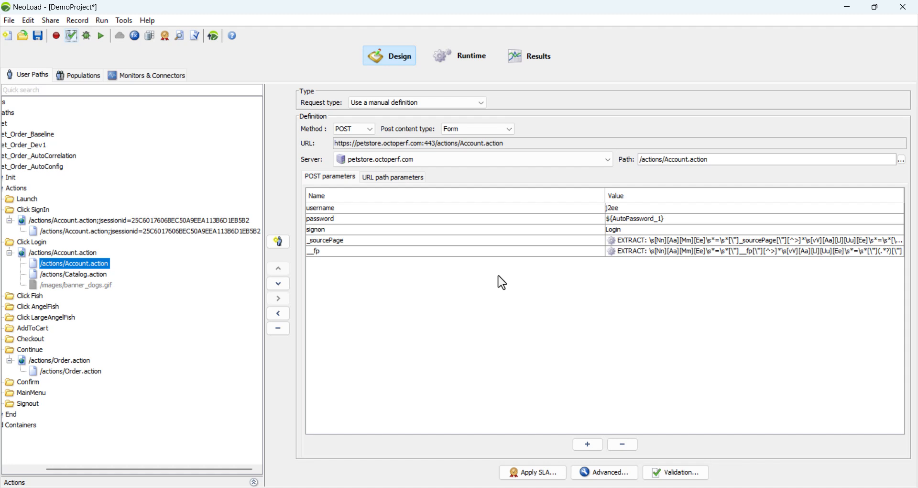
left_click_drag(119, 471, 72, 478)
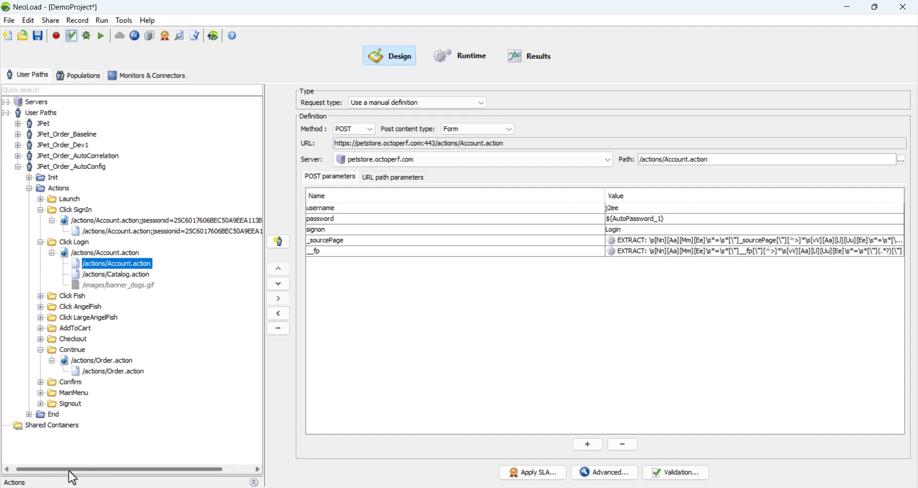
Expand the JPet_Order_Baseline user path down to Click Login and open its /actions/Account.action request to view the recorded parameters.
left_click(18, 135)
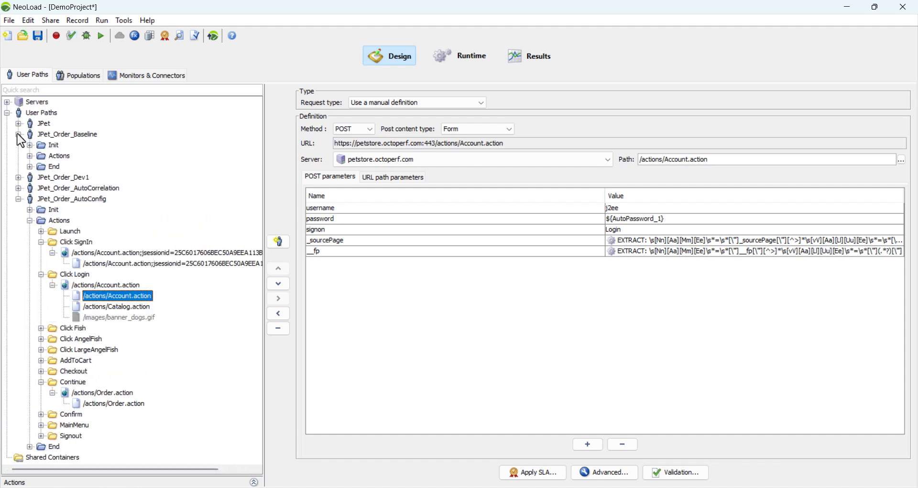
left_click(29, 156)
scroll(170, 272, "down", 2)
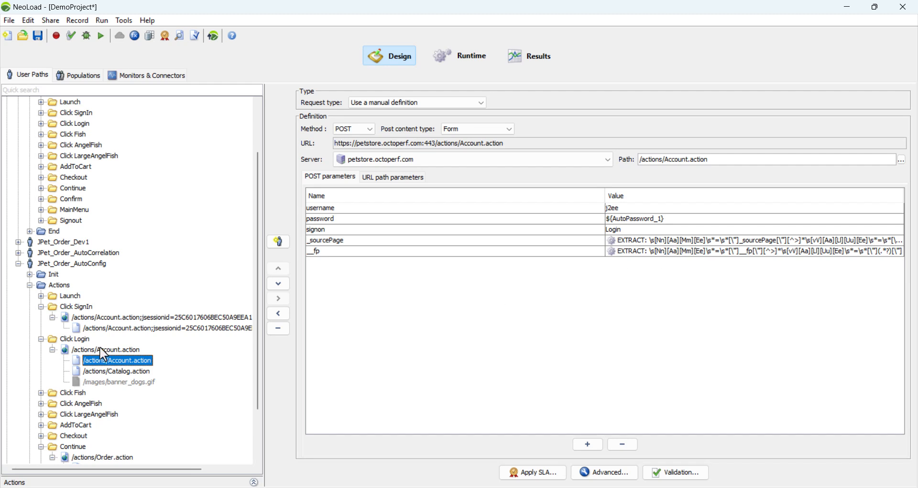
scroll(91, 326, "up", 2)
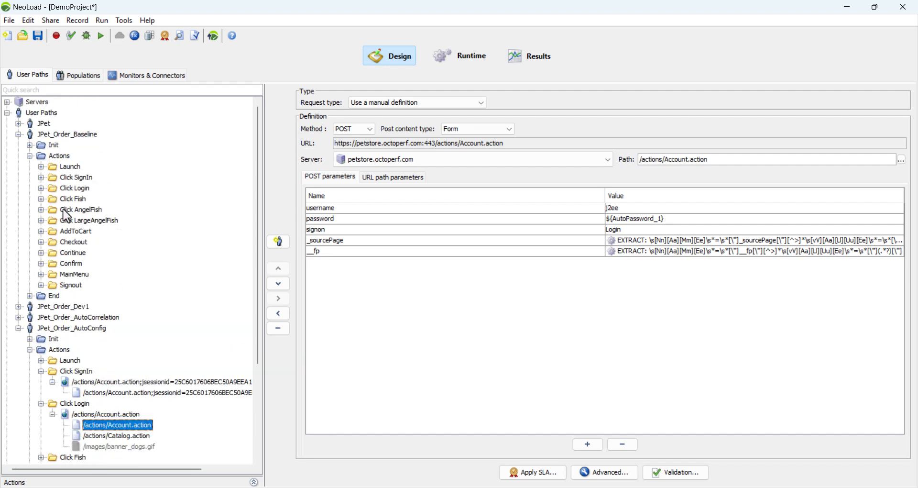
left_click(41, 188)
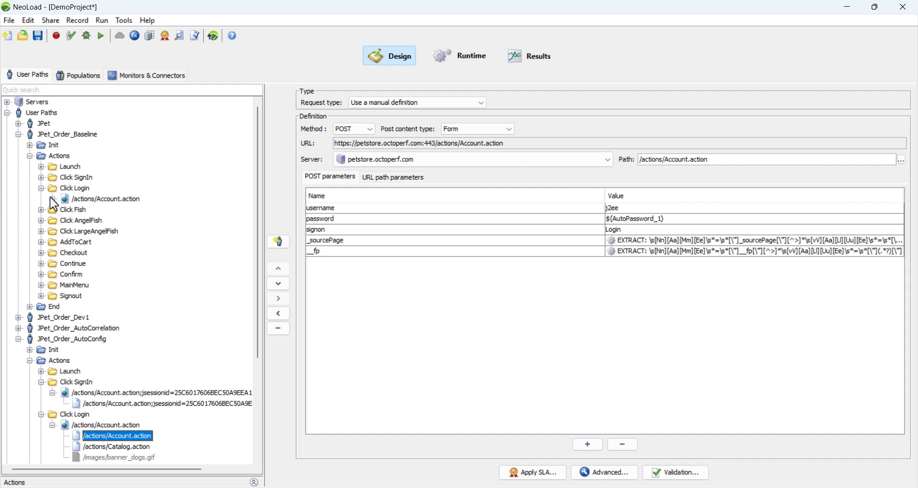
left_click(53, 200)
left_click(104, 211)
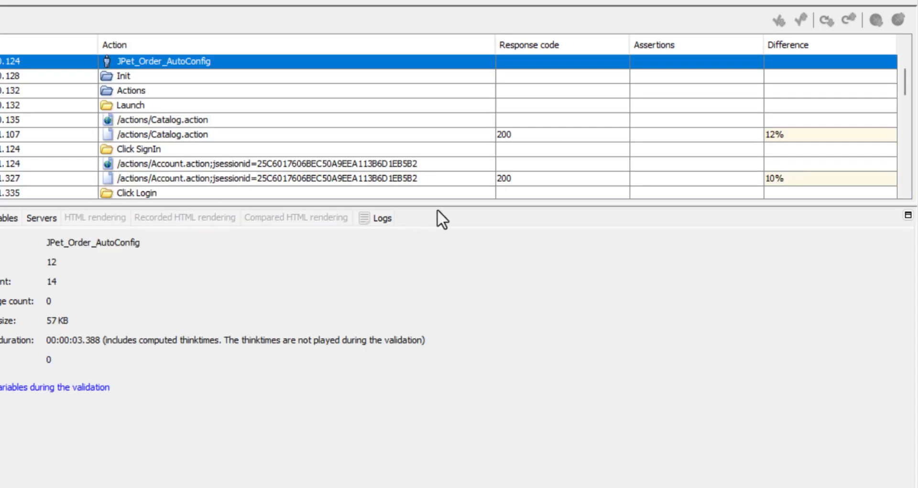
Review the variables used by the Click Login /actions/Account.action request in the check results, adjusting the space between results and variables.
left_click_drag(443, 206, 440, 371)
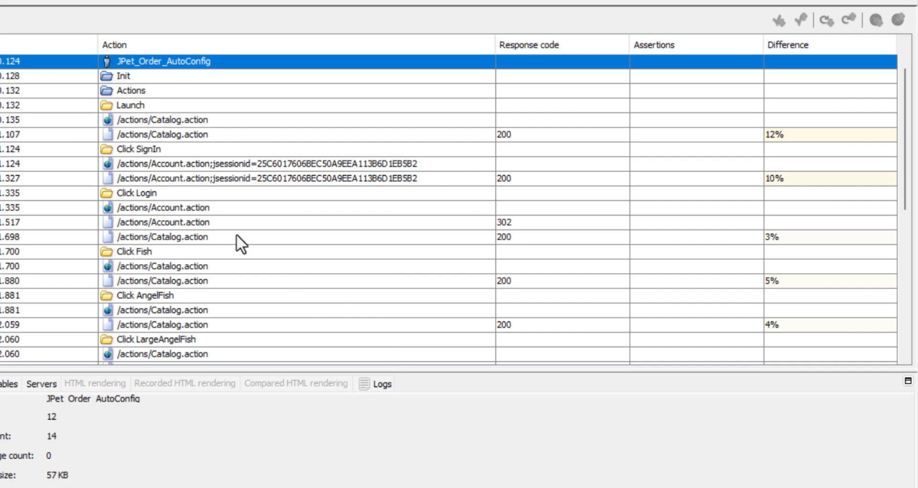
left_click(175, 221)
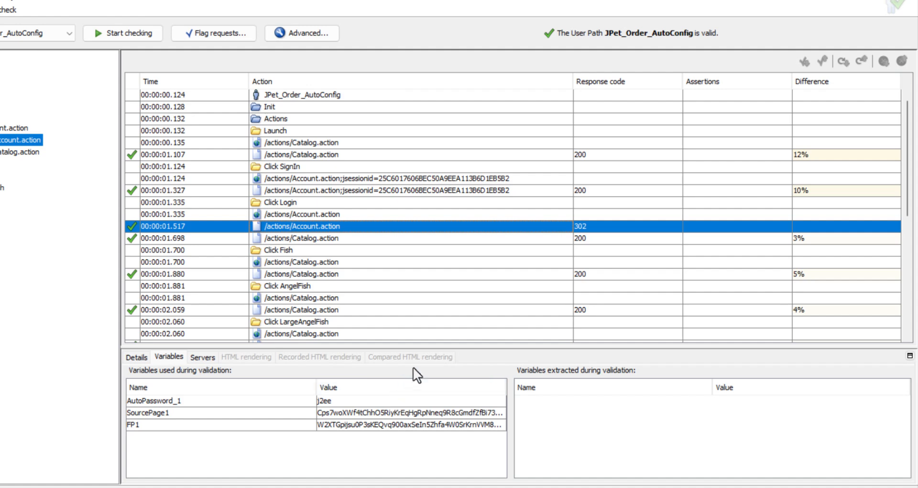
left_click_drag(449, 345, 432, 259)
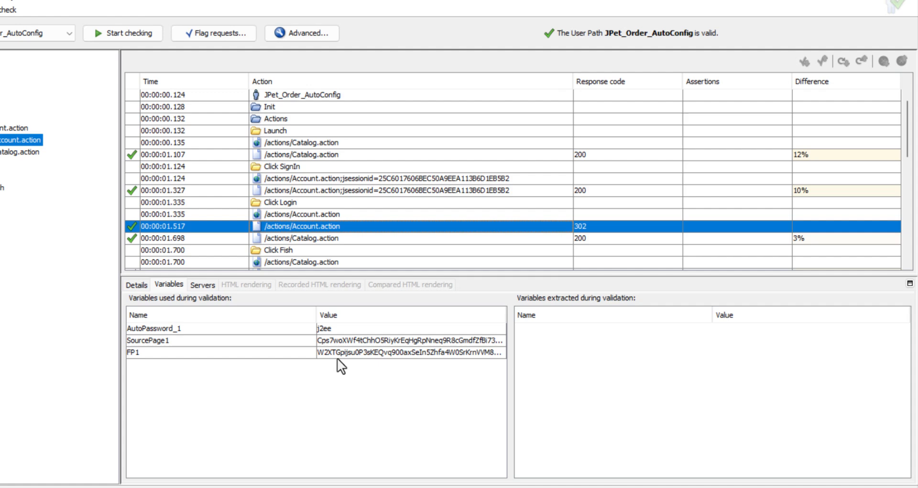
Review the variables used by the /actions/Order.action request under Continue in the check results.
scroll(422, 215, "down", 2)
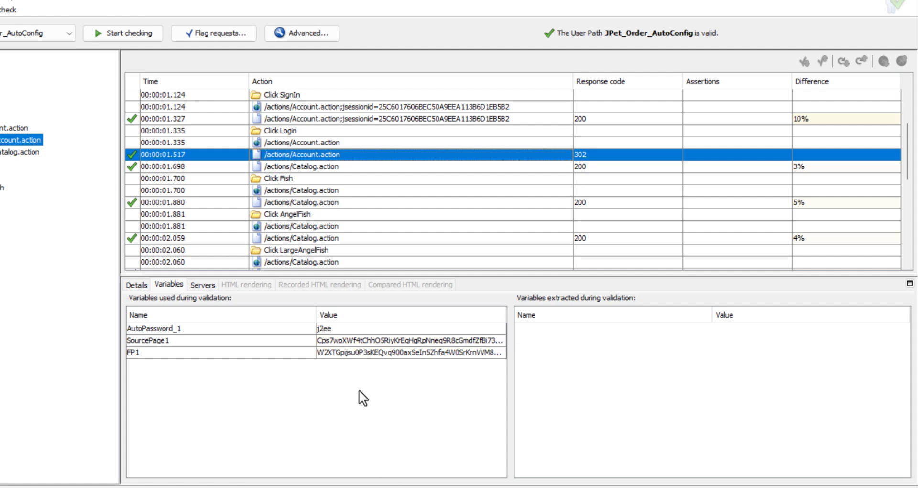
scroll(314, 178, "down", 2)
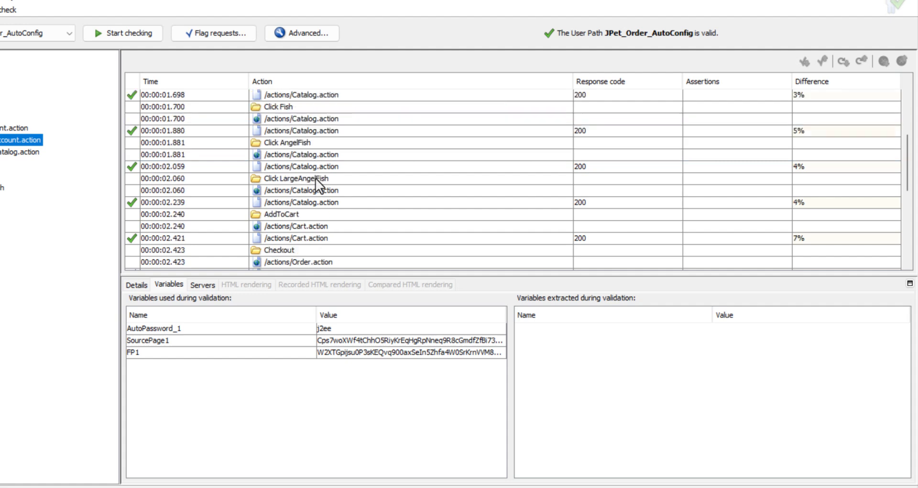
scroll(316, 205, "down", 1)
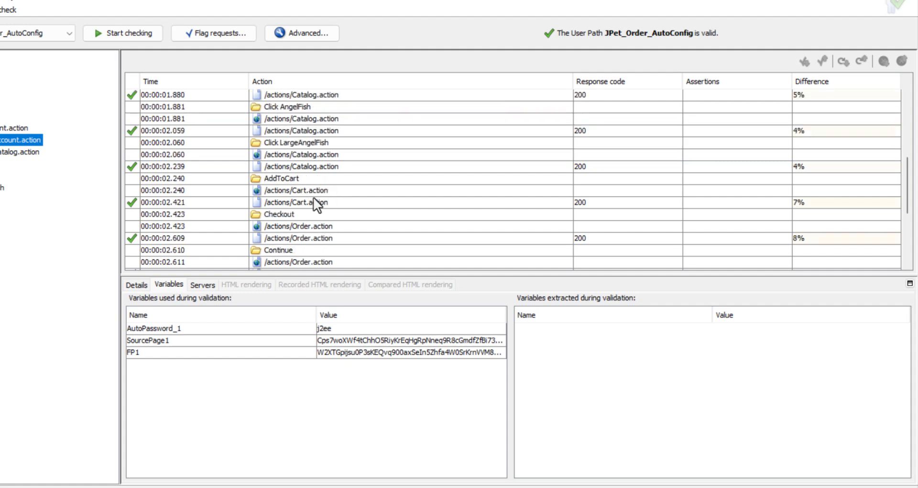
scroll(297, 256, "down", 1)
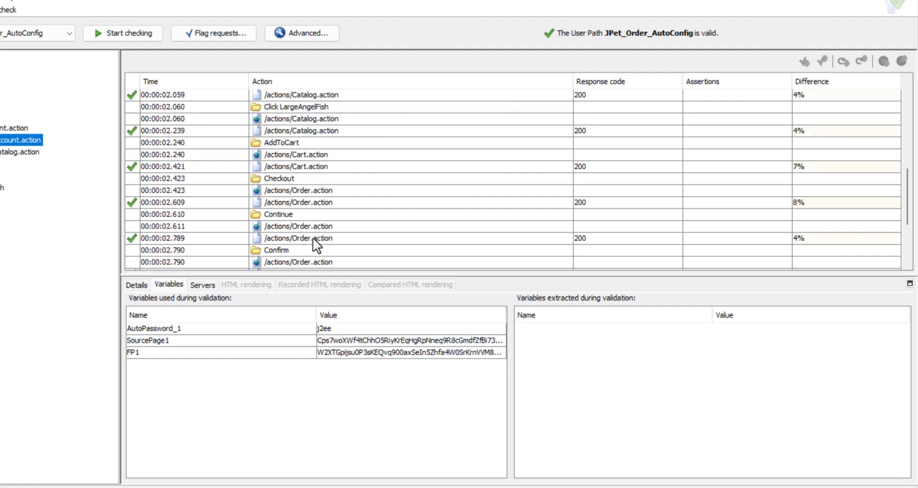
left_click(309, 238)
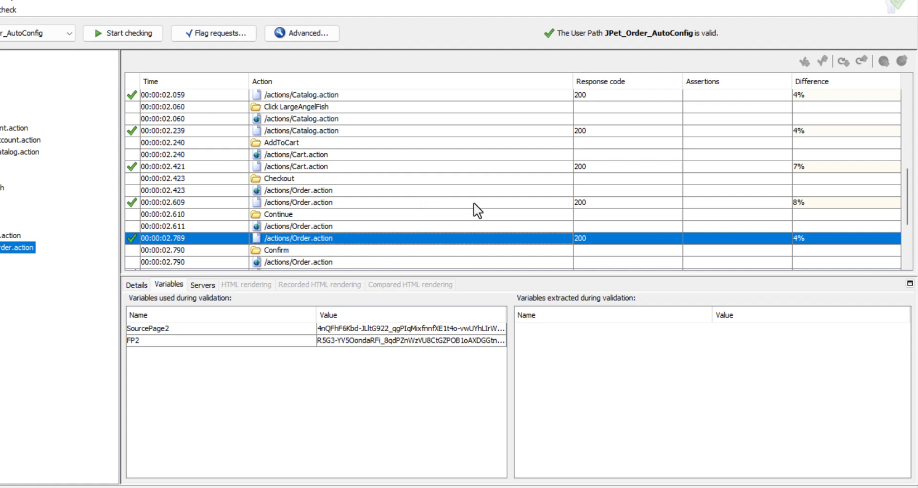
Examine the variables used and extracted for the whole JPet_Order_AutoConfig user path, comparing the SourcePage and FP pairs.
scroll(459, 219, "up", 6)
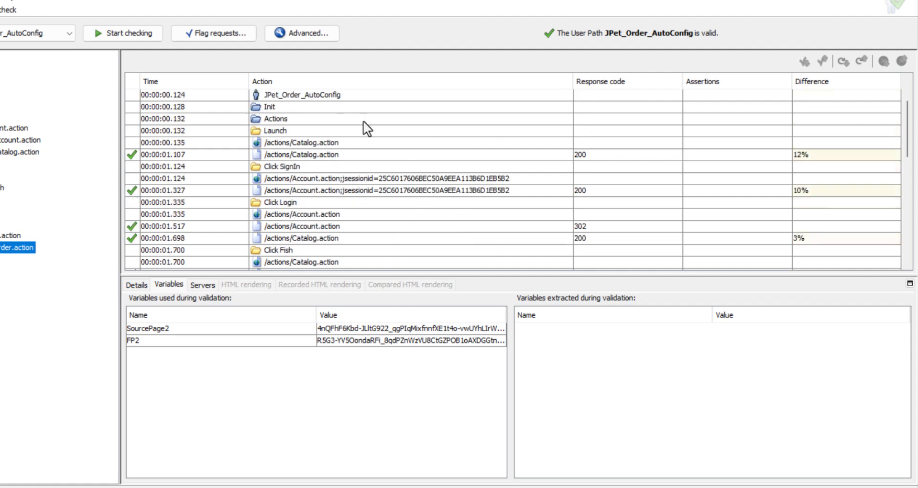
left_click(311, 91)
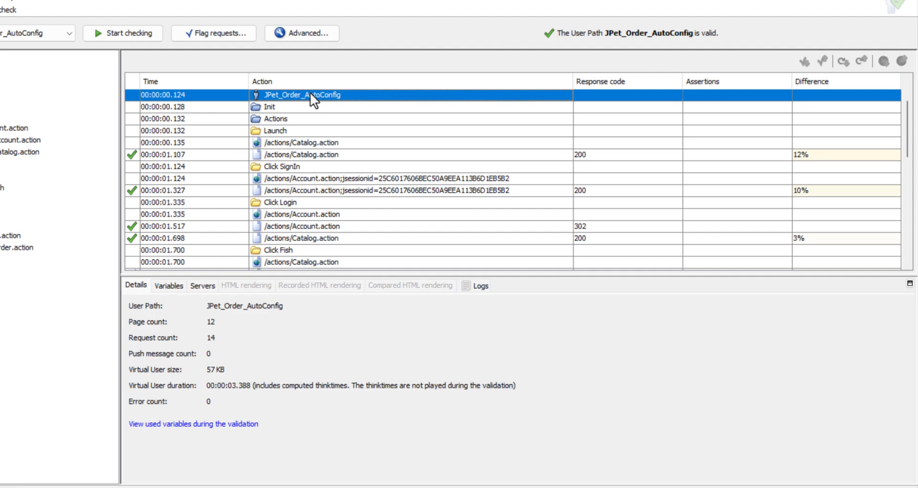
left_click(167, 286)
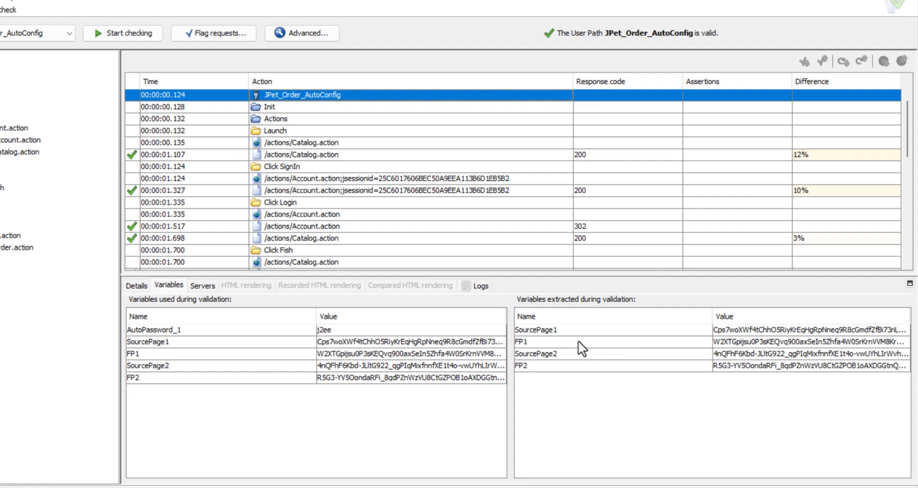
left_click_drag(574, 329, 573, 340)
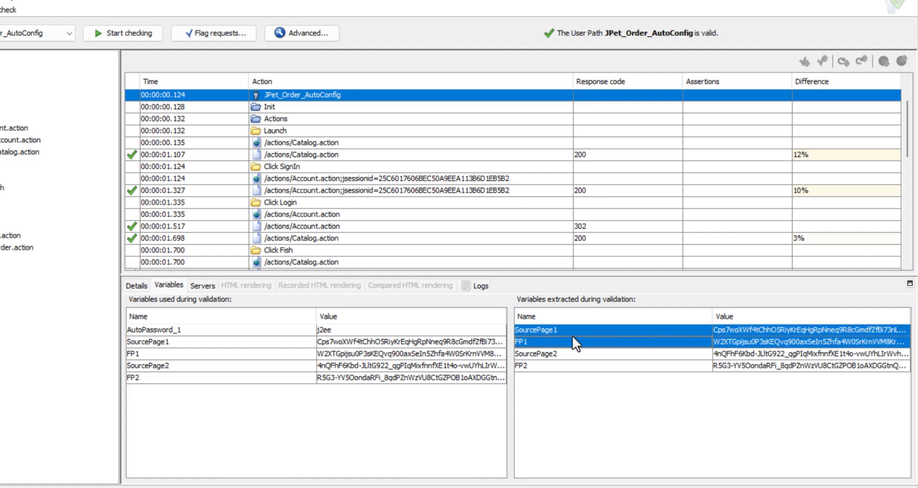
left_click_drag(688, 353, 689, 363)
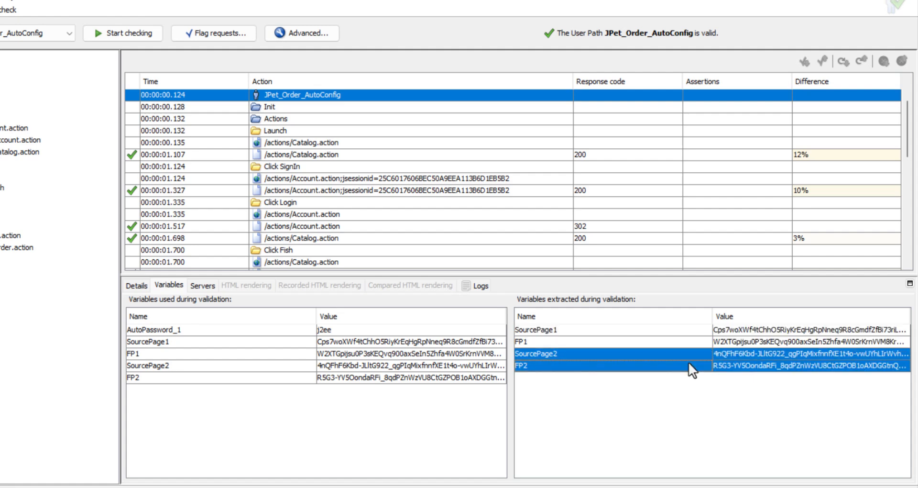
left_click(768, 357)
left_click(761, 365)
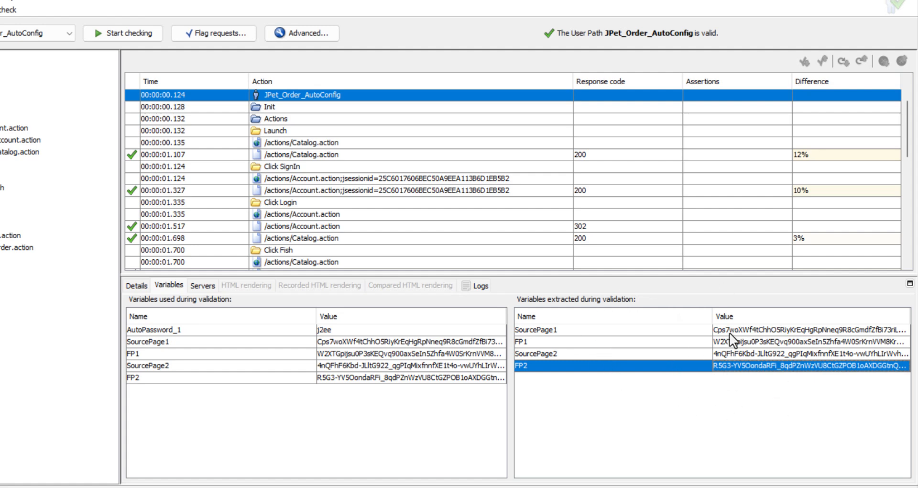
Set the validation to play 3 iterations of Actions and check the JPet_Order_AutoConfig user path again.
left_click(298, 36)
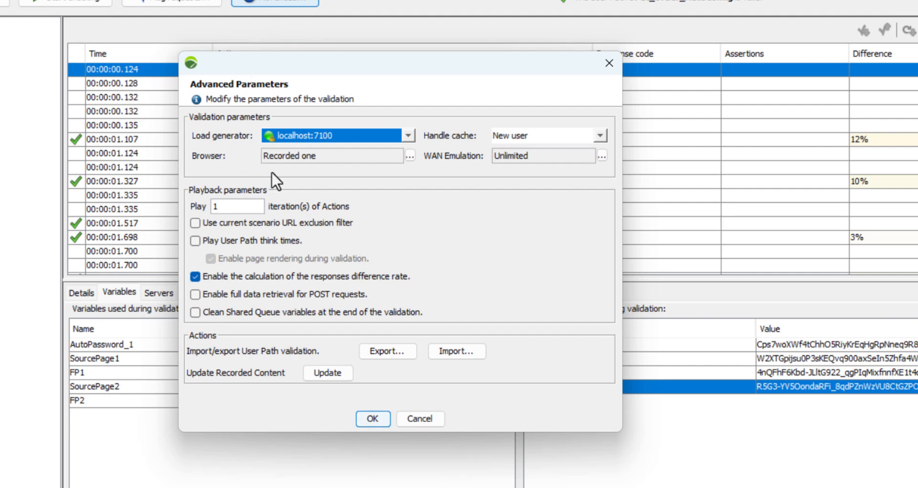
double_click(245, 207)
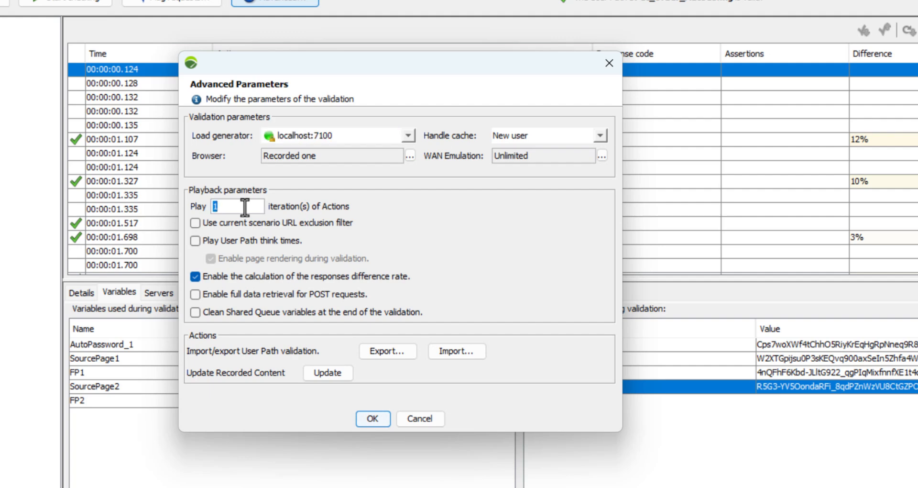
type("3")
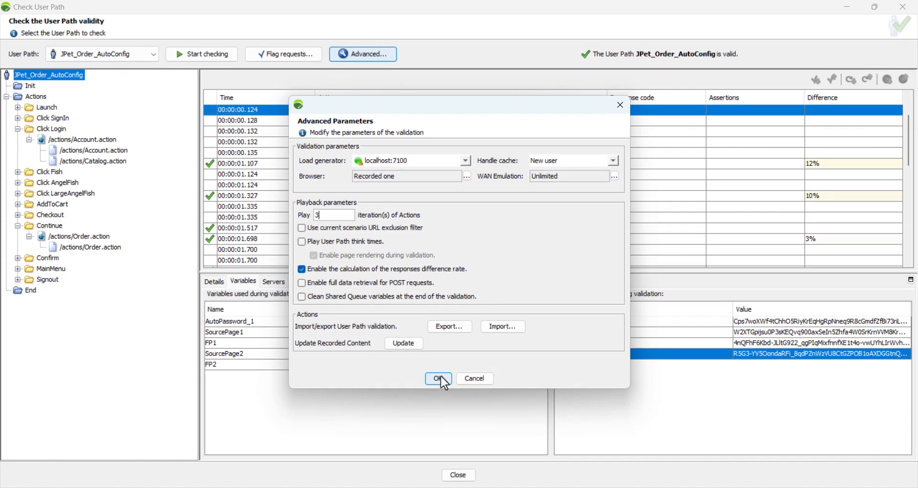
left_click(438, 378)
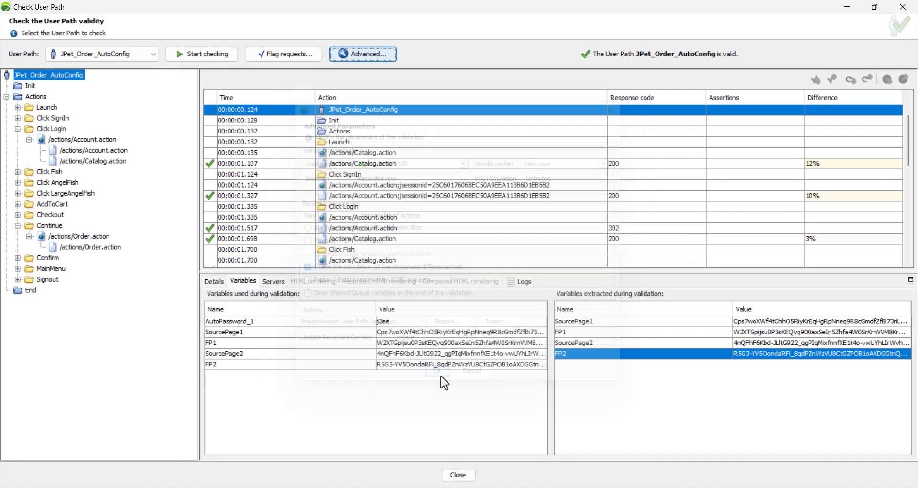
left_click(215, 56)
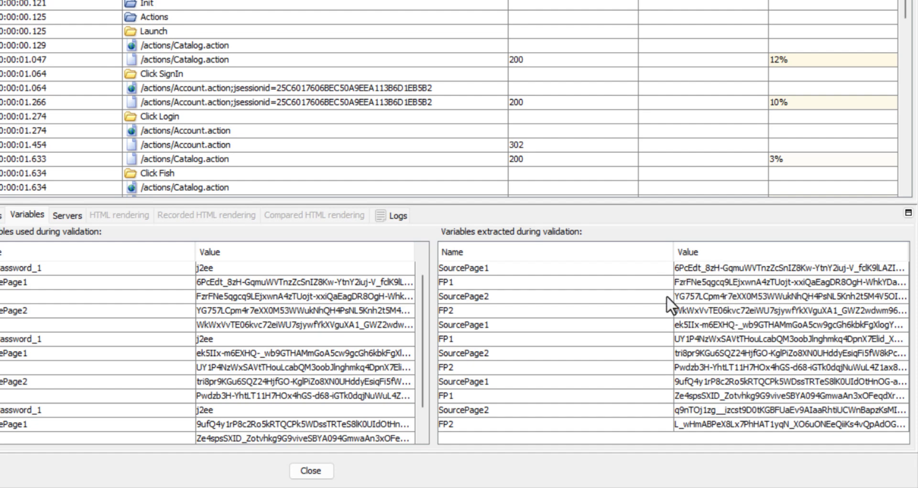
Compare the extracted SourcePage and FP values across the three iterations, widening the value column of the extracted variables.
left_click_drag(569, 268, 556, 311)
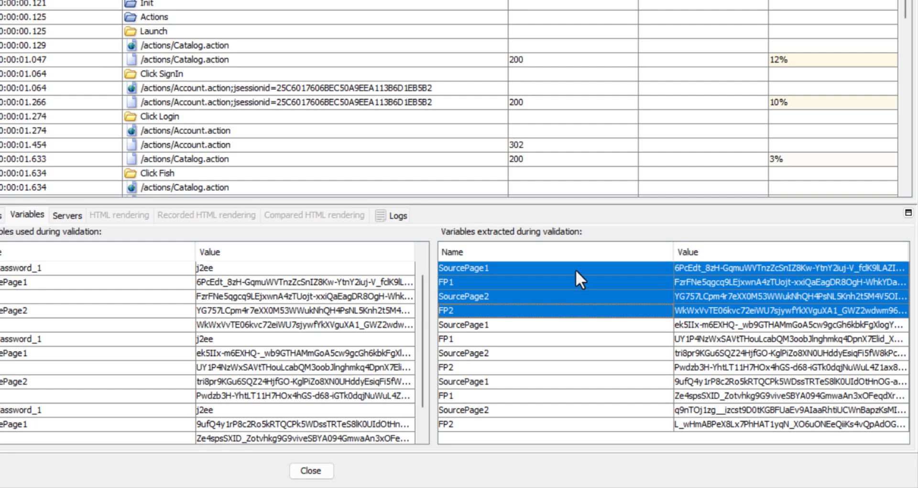
left_click_drag(575, 269, 567, 307)
left_click_drag(565, 326, 556, 420)
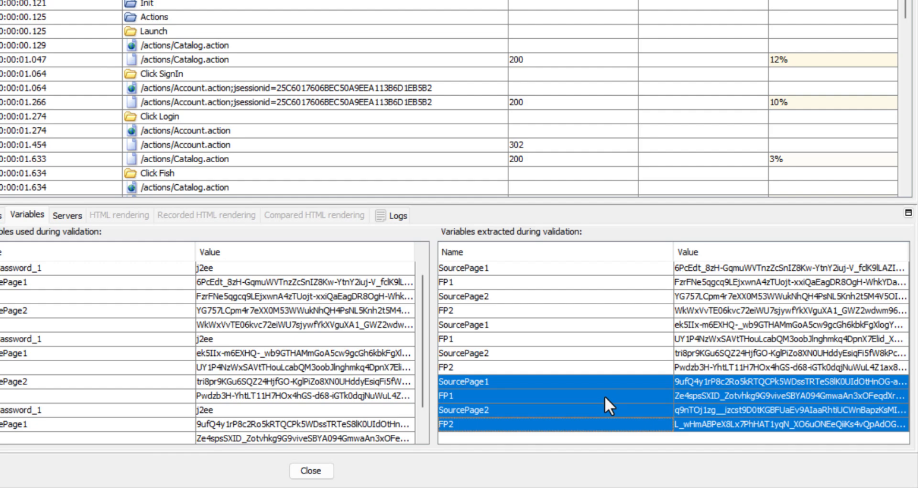
left_click(722, 267)
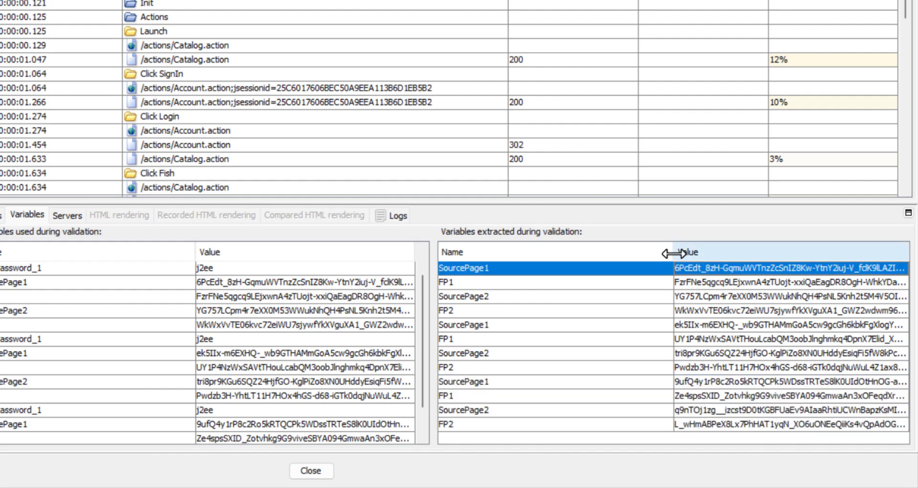
left_click_drag(674, 254, 527, 253)
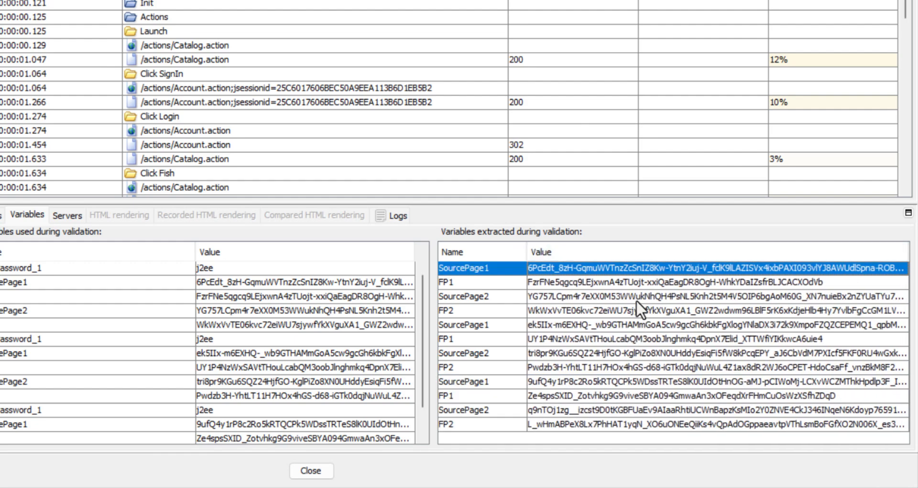